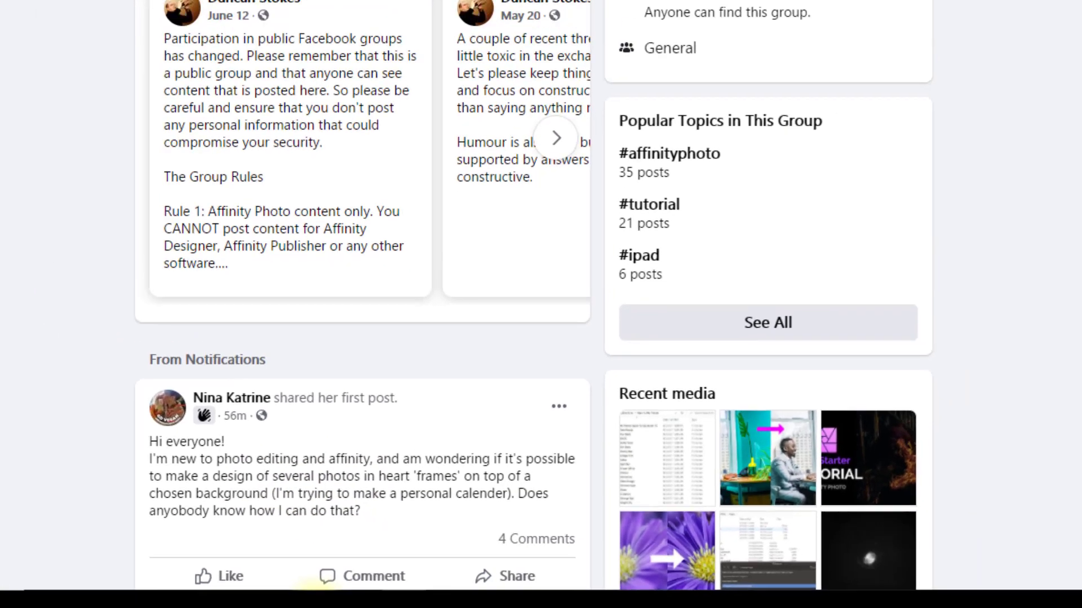
Step: Switch to Affinity Photo and draw a white heart outward from its centre over the blurred daisy with the Heart Tool
{"action": "mouse_move", "coordinate": [417, 594]}
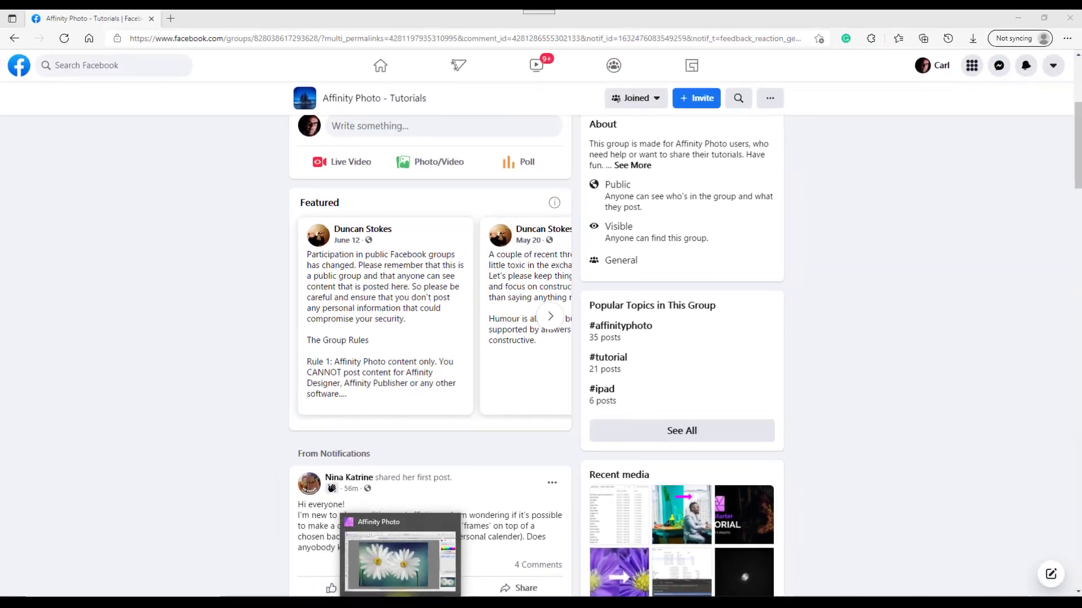
{"action": "left_click", "coordinate": [441, 556]}
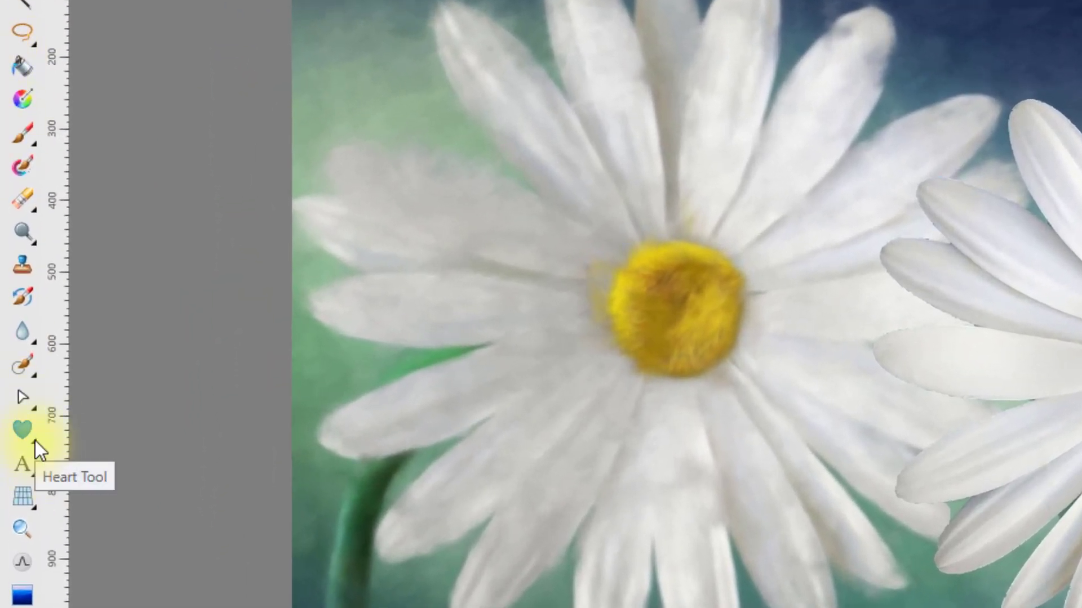
{"action": "left_click", "coordinate": [34, 439]}
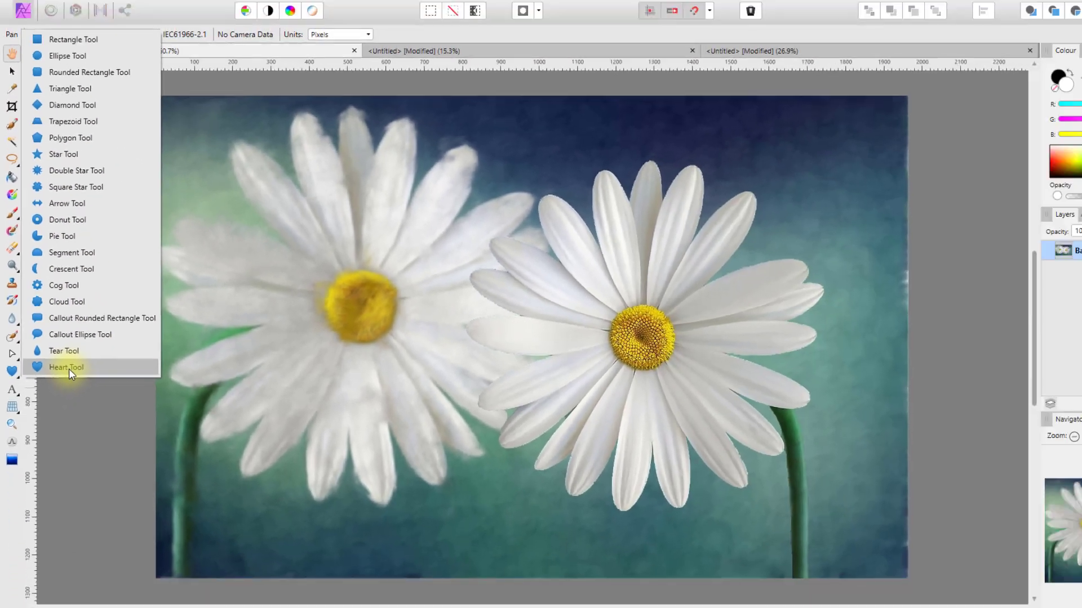
{"action": "left_click", "coordinate": [130, 427]}
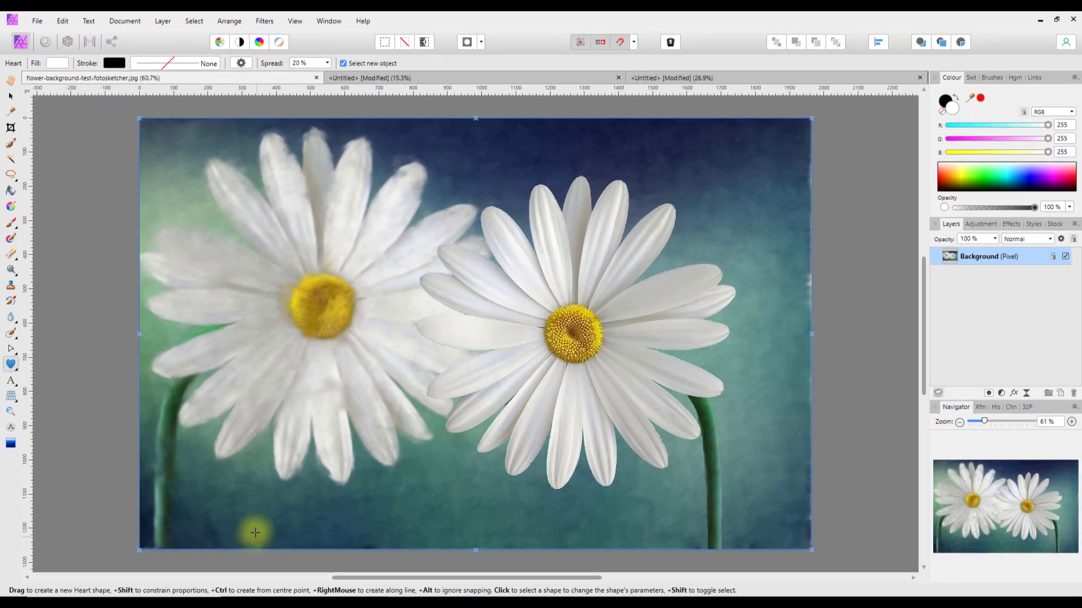
{"action": "key", "text": "ctrl"}
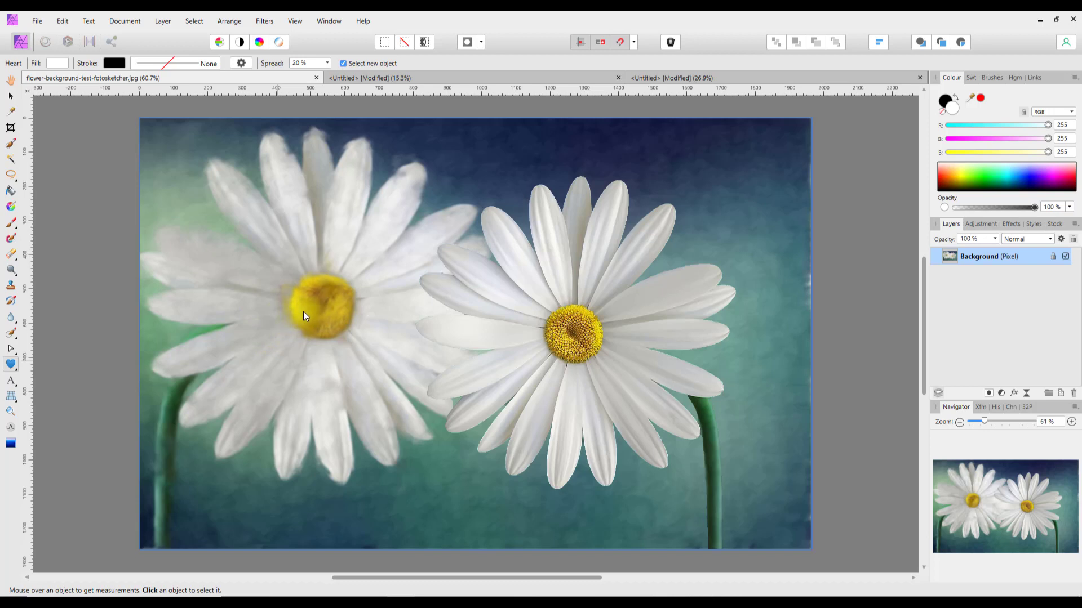
{"action": "left_click_drag", "start_coordinate": [305, 312], "coordinate": [196, 224]}
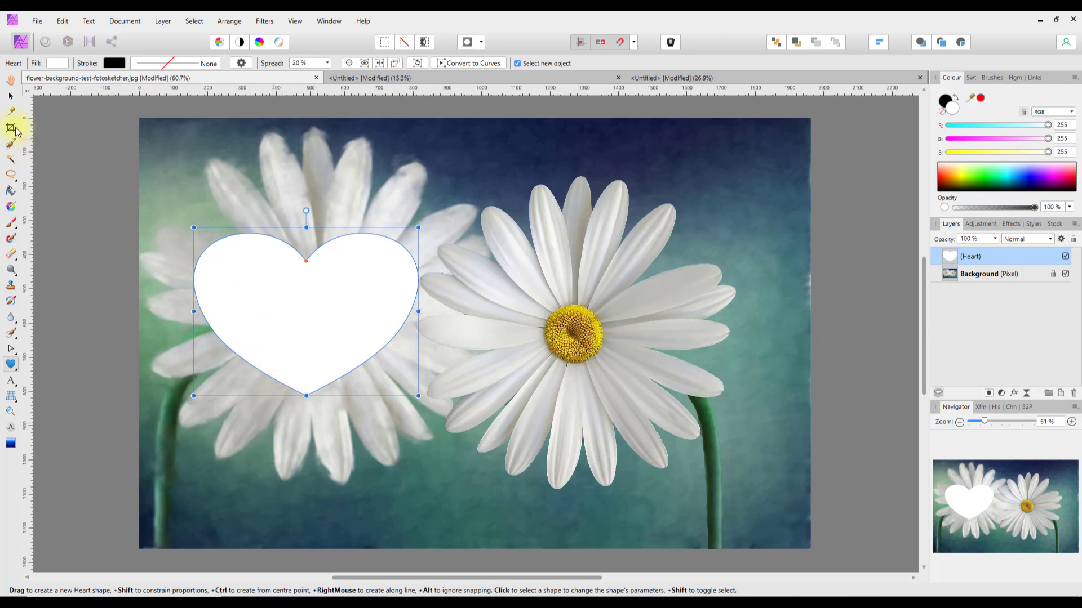
Step: Move the heart to the upper-left area of the flower image and rotate it very slightly
{"action": "left_click", "coordinate": [10, 99]}
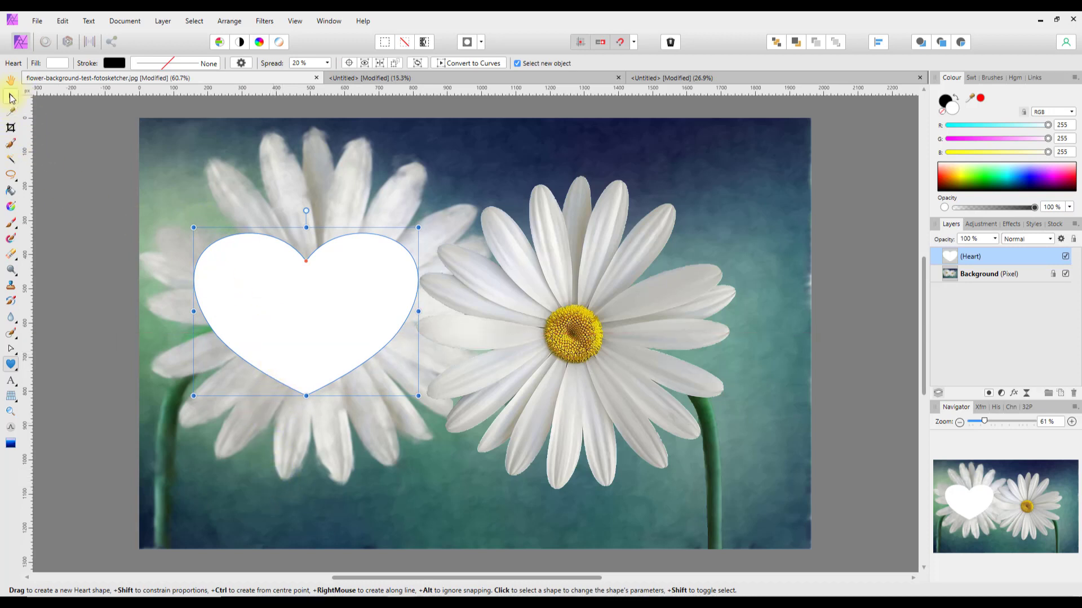
{"action": "left_click_drag", "start_coordinate": [318, 349], "coordinate": [297, 288]}
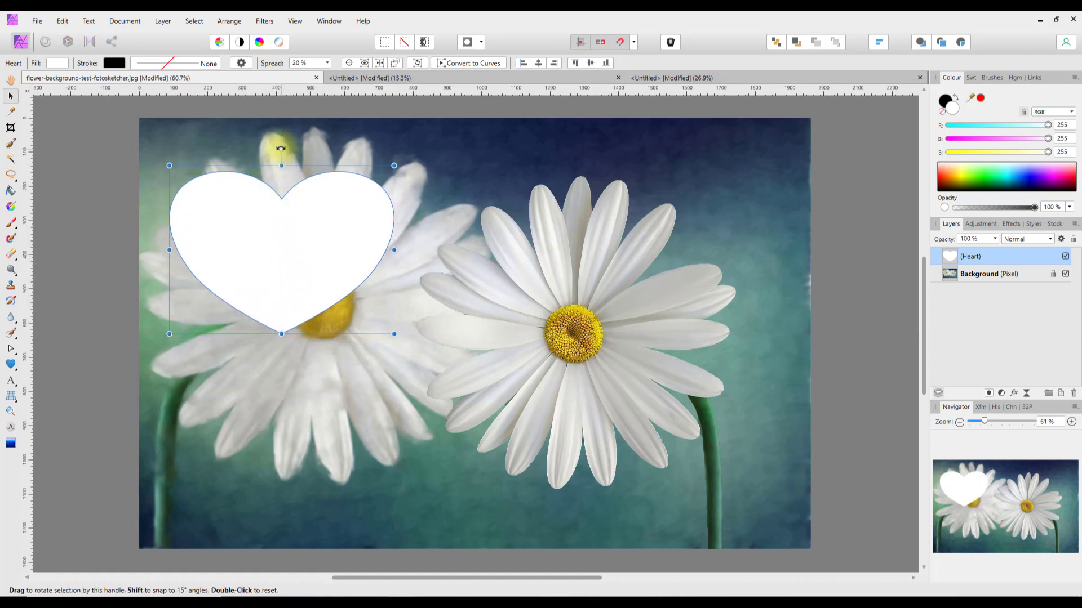
{"action": "mouse_move", "coordinate": [280, 148]}
{"action": "left_mouse_down"}
{"action": "mouse_move", "coordinate": [253, 152]}
{"action": "mouse_move", "coordinate": [295, 144]}
{"action": "mouse_move", "coordinate": [250, 154]}
{"action": "mouse_move", "coordinate": [280, 150]}
{"action": "left_mouse_up"}
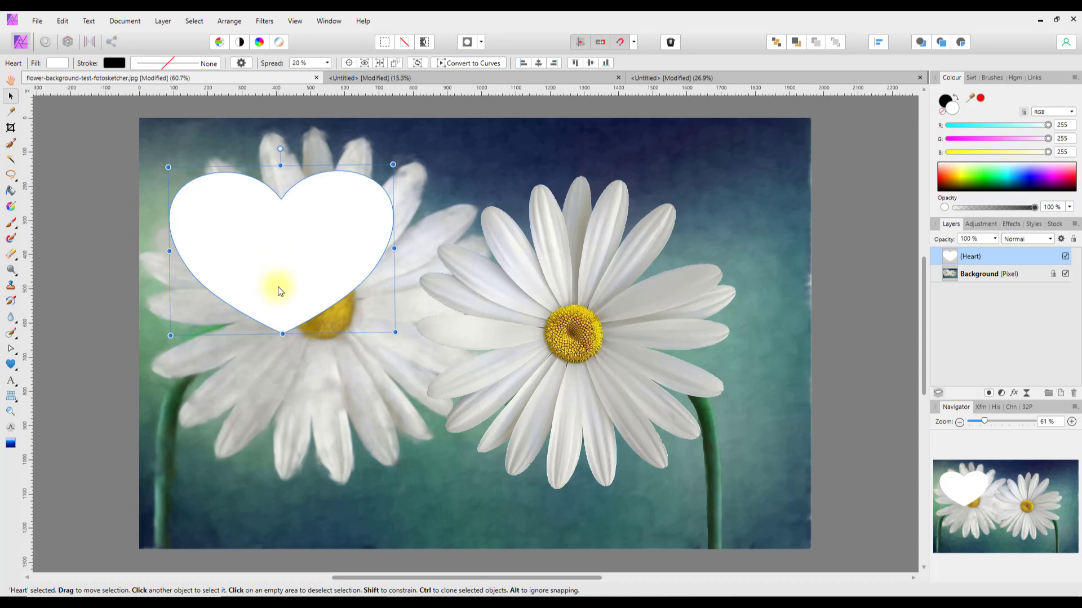
{"action": "left_click_drag", "start_coordinate": [281, 256], "coordinate": [266, 222]}
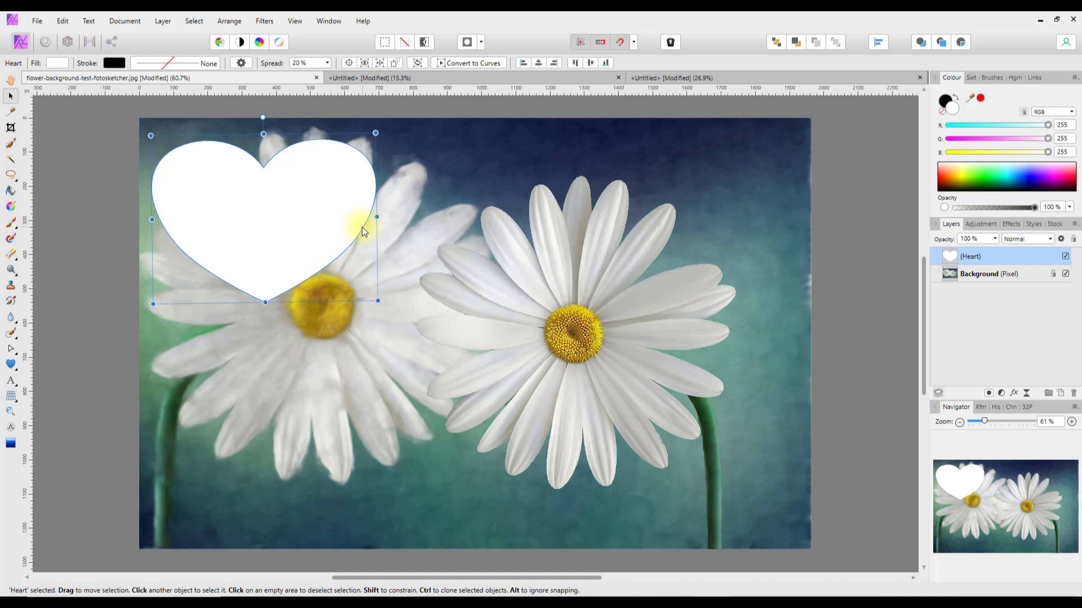
Step: Duplicate the heart and place the copy in the upper-right area of the flower image
{"action": "right_click", "coordinate": [976, 257]}
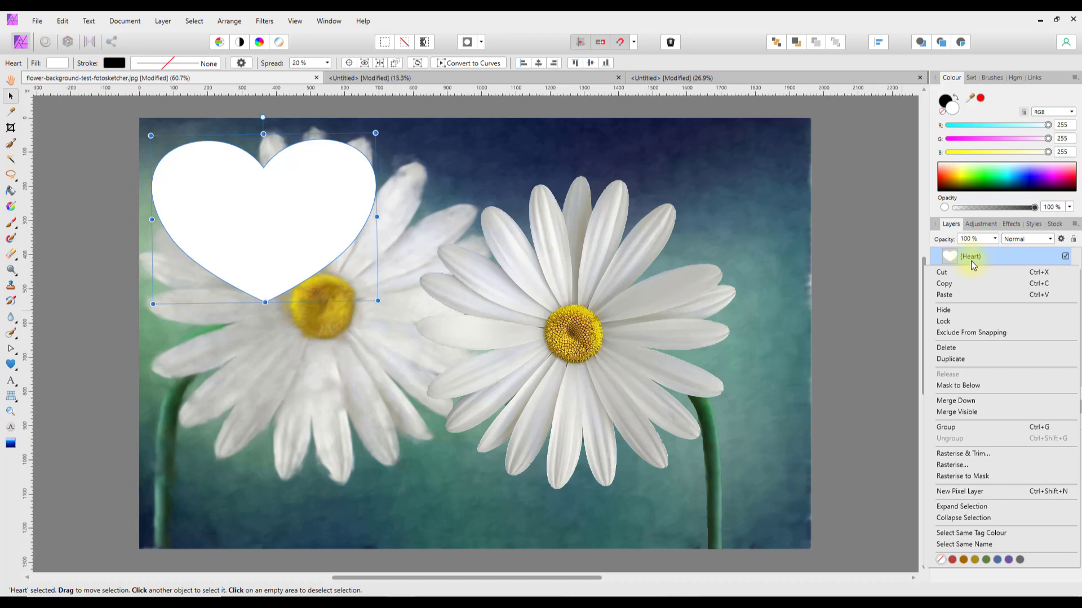
{"action": "left_click", "coordinate": [964, 360]}
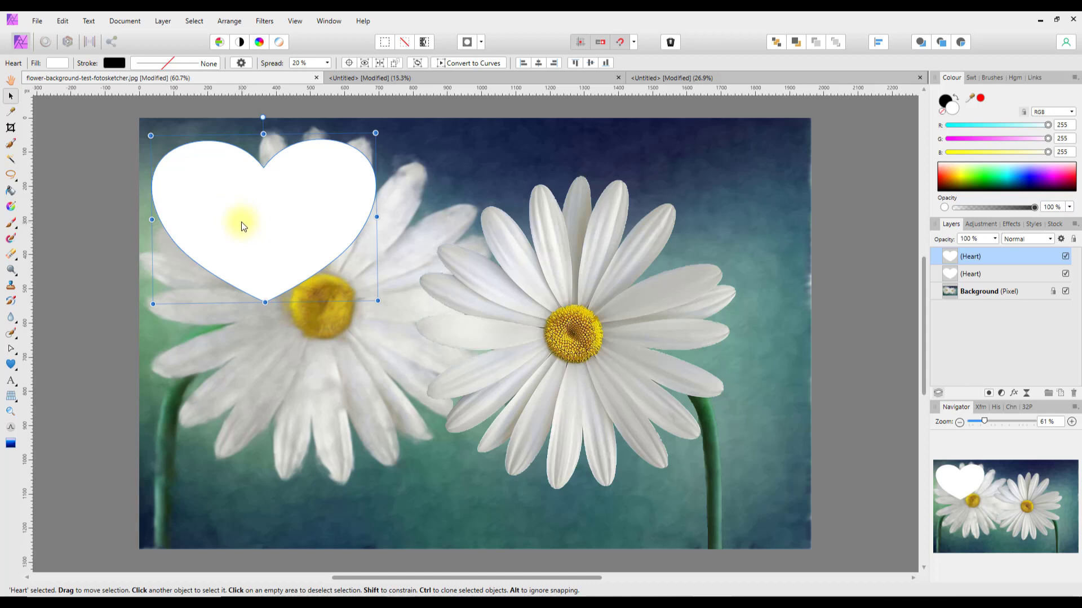
{"action": "left_click_drag", "start_coordinate": [241, 226], "coordinate": [659, 224]}
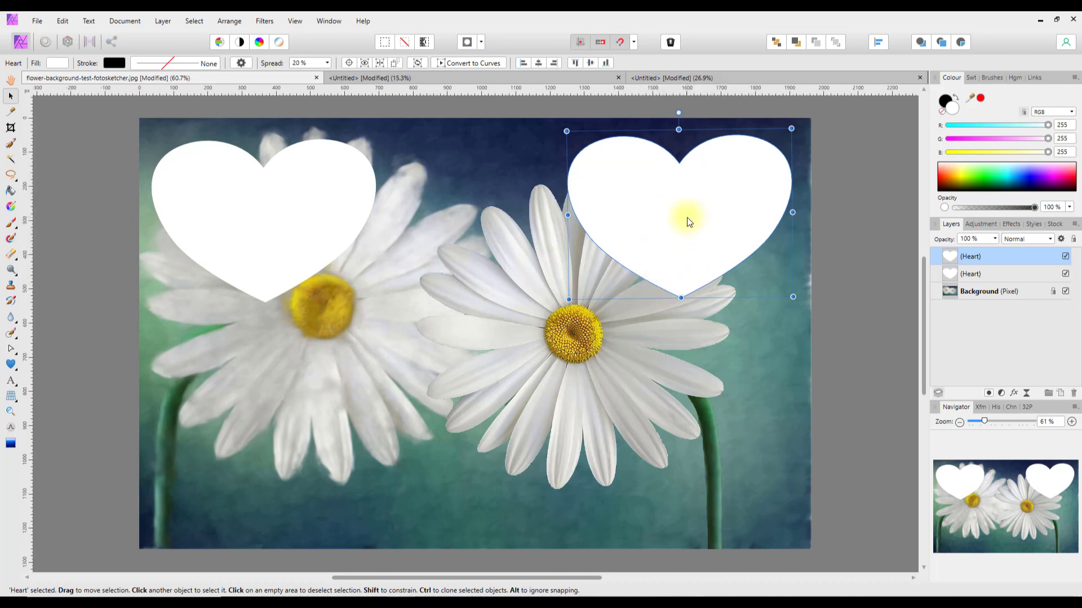
Step: Clone the heart into the lower-right and lower-left areas of the image, and nudge both copies slightly outward
{"action": "left_click_drag", "start_coordinate": [685, 215], "coordinate": [686, 454]}
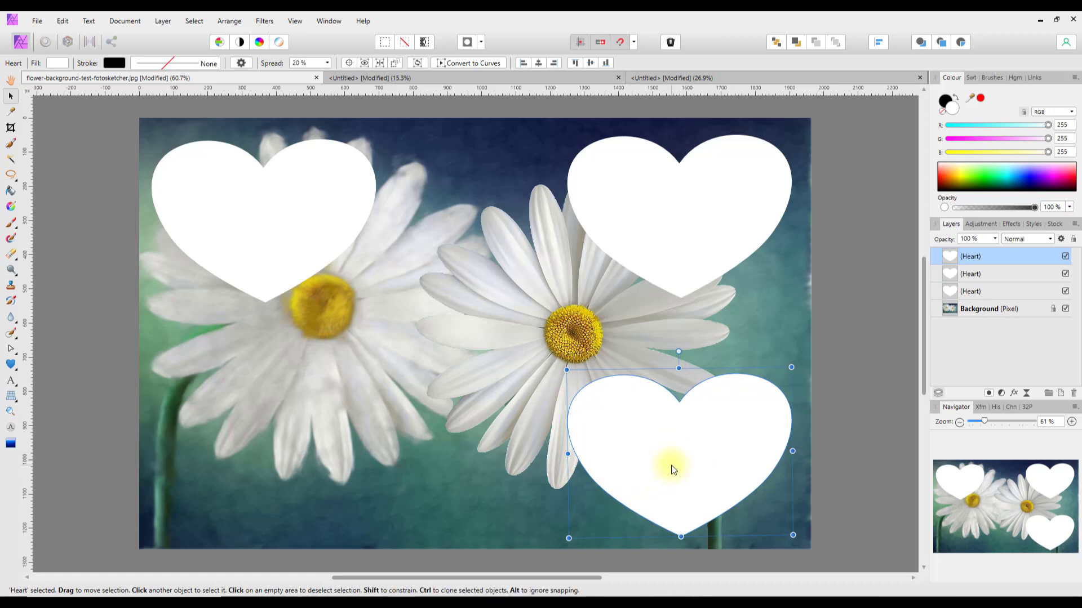
{"action": "mouse_move", "coordinate": [673, 469]}
{"action": "left_mouse_down"}
{"action": "mouse_move", "coordinate": [280, 471]}
{"action": "mouse_move", "coordinate": [271, 461]}
{"action": "left_mouse_up"}
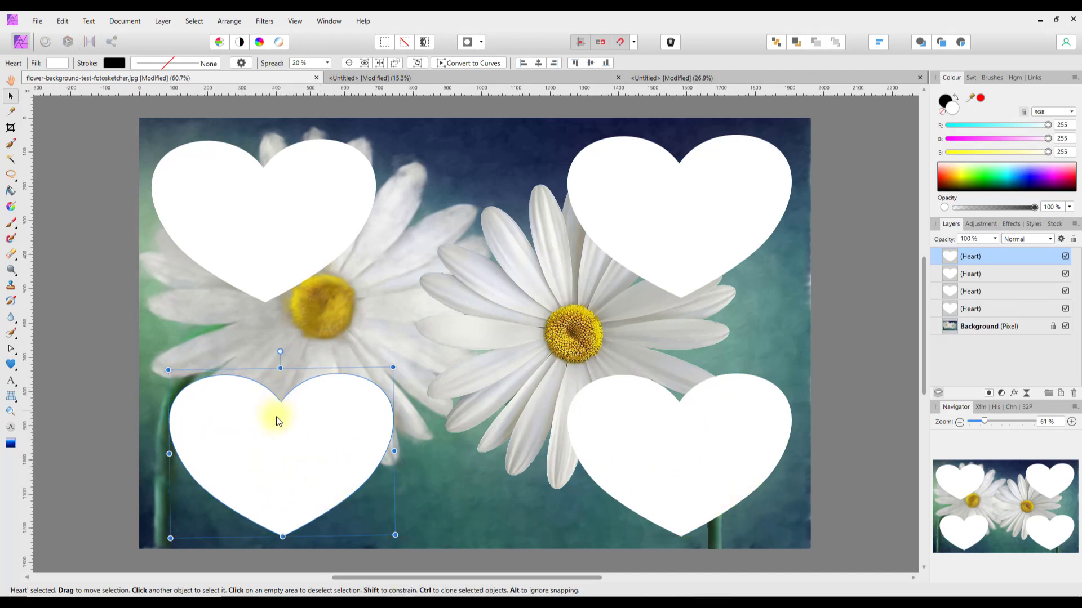
{"action": "left_click_drag", "start_coordinate": [267, 465], "coordinate": [261, 465]}
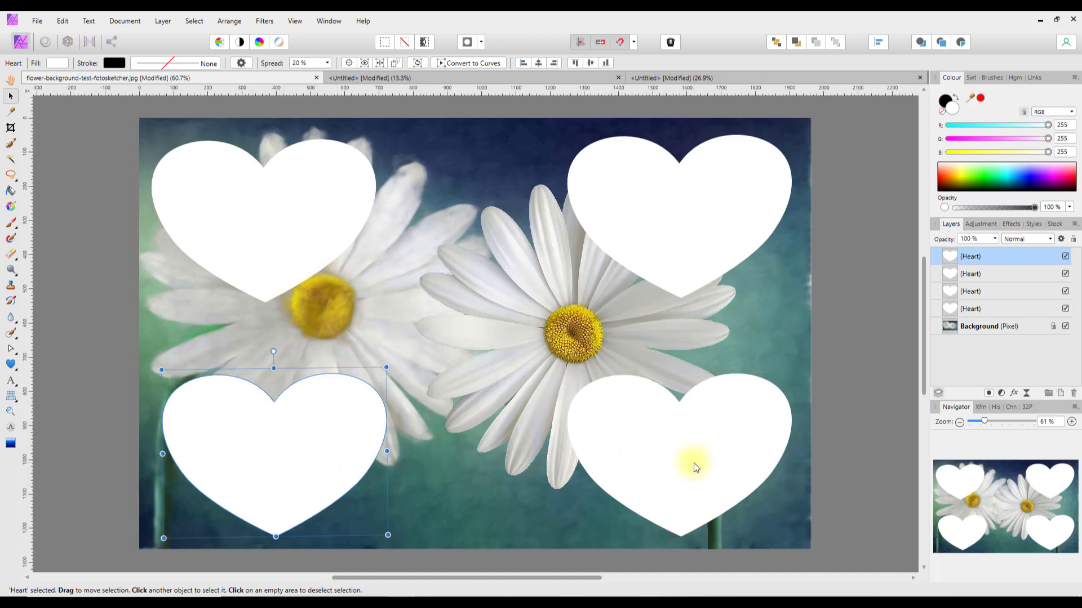
{"action": "left_click_drag", "start_coordinate": [693, 461], "coordinate": [698, 463]}
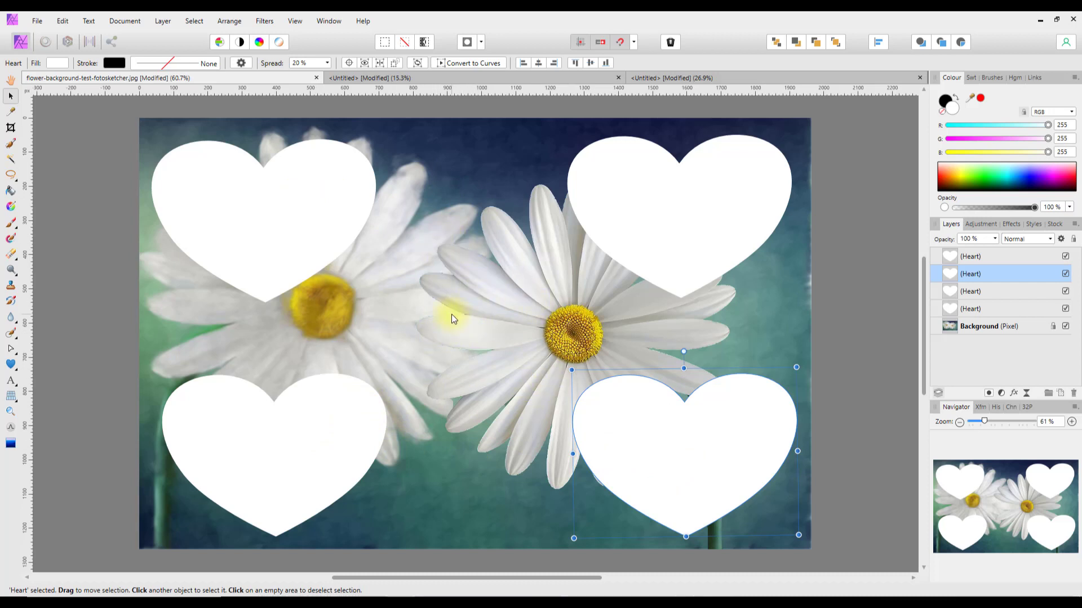
Step: Select the upper-left heart's layer and look over the Pixabay dog photos and the two open dog documents
{"action": "left_click", "coordinate": [974, 311]}
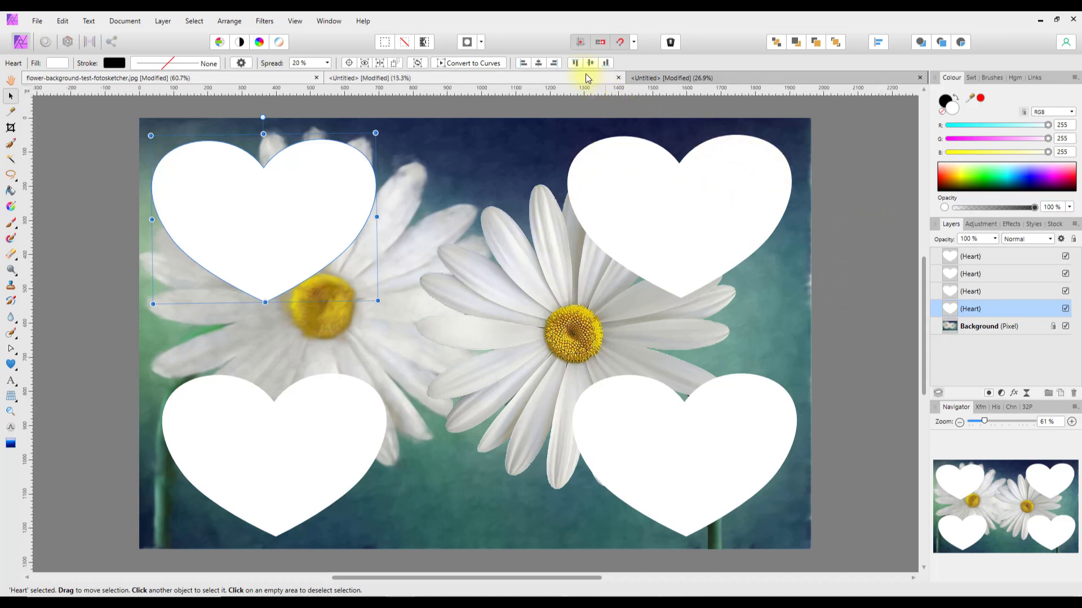
{"action": "left_click", "coordinate": [1055, 224]}
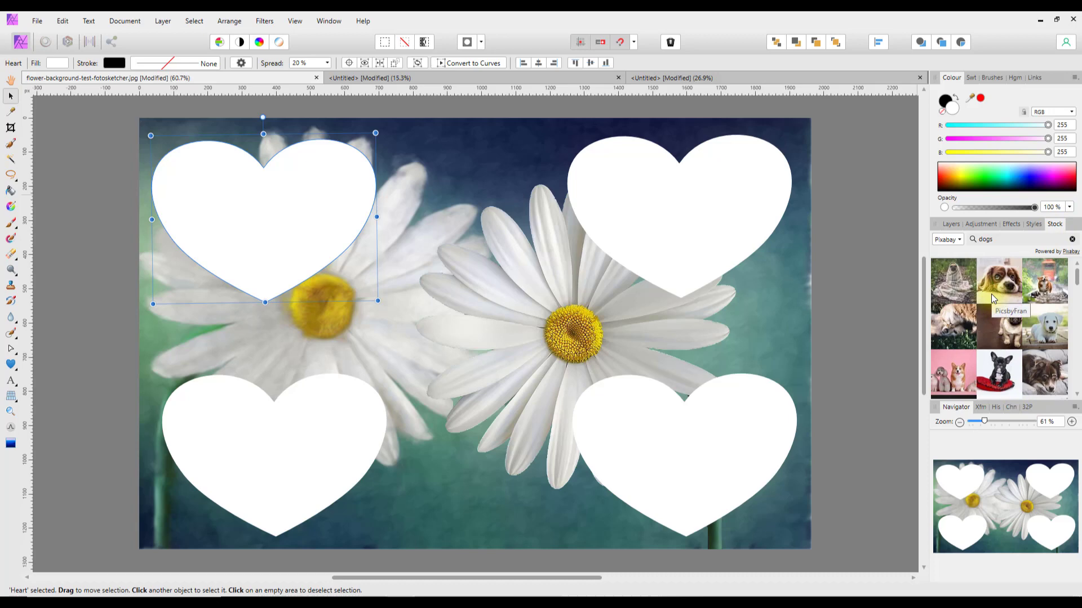
{"action": "left_click", "coordinate": [553, 78]}
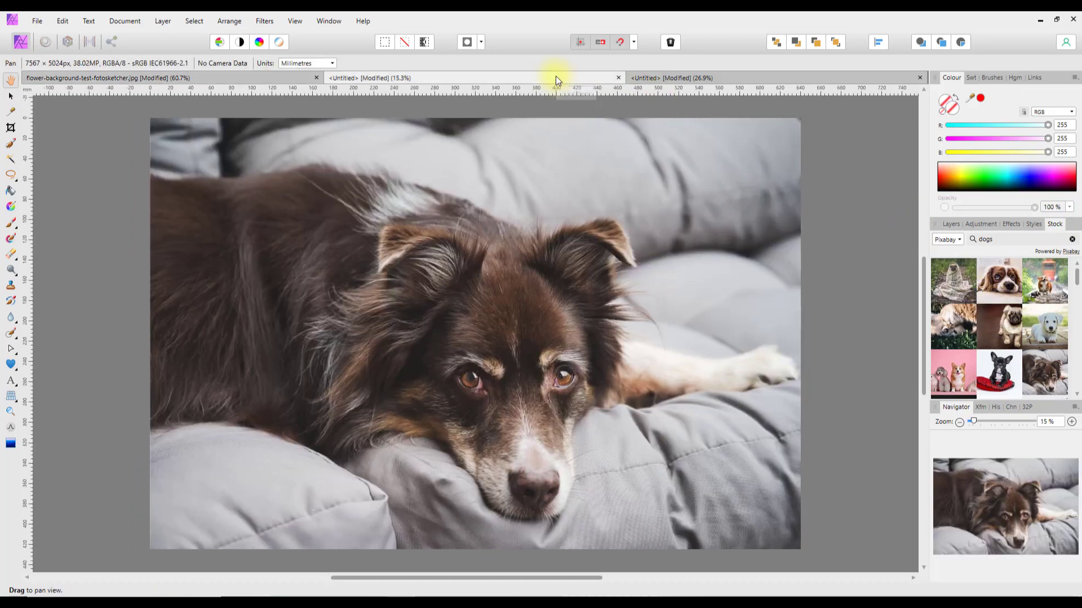
{"action": "left_click", "coordinate": [727, 80]}
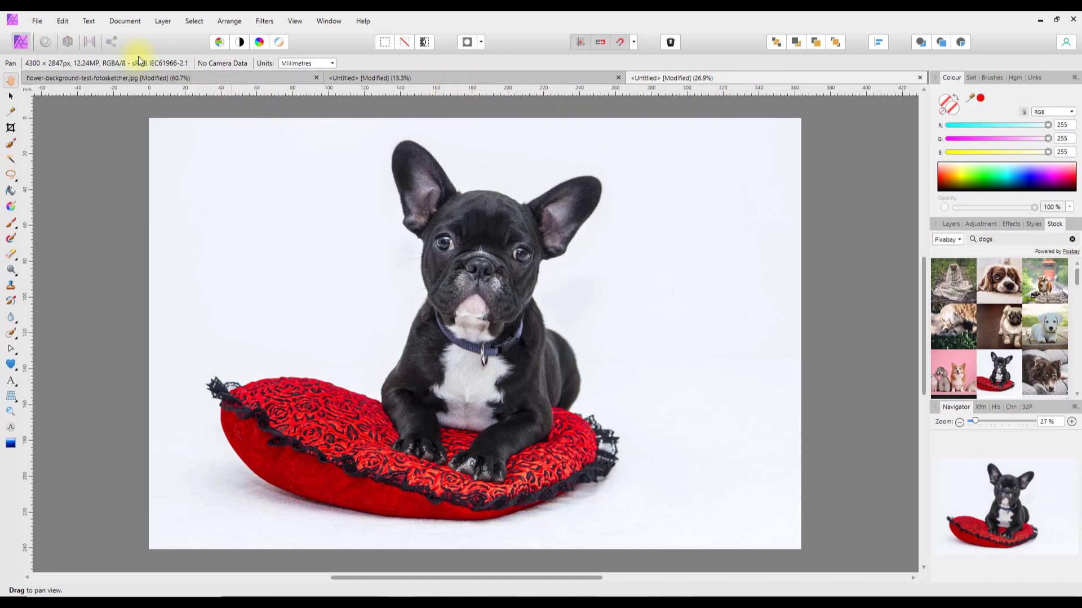
Step: Create a new portrait A5 document, 148 × 210 mm at 300 DPI, with a transparent background
{"action": "left_click", "coordinate": [37, 21]}
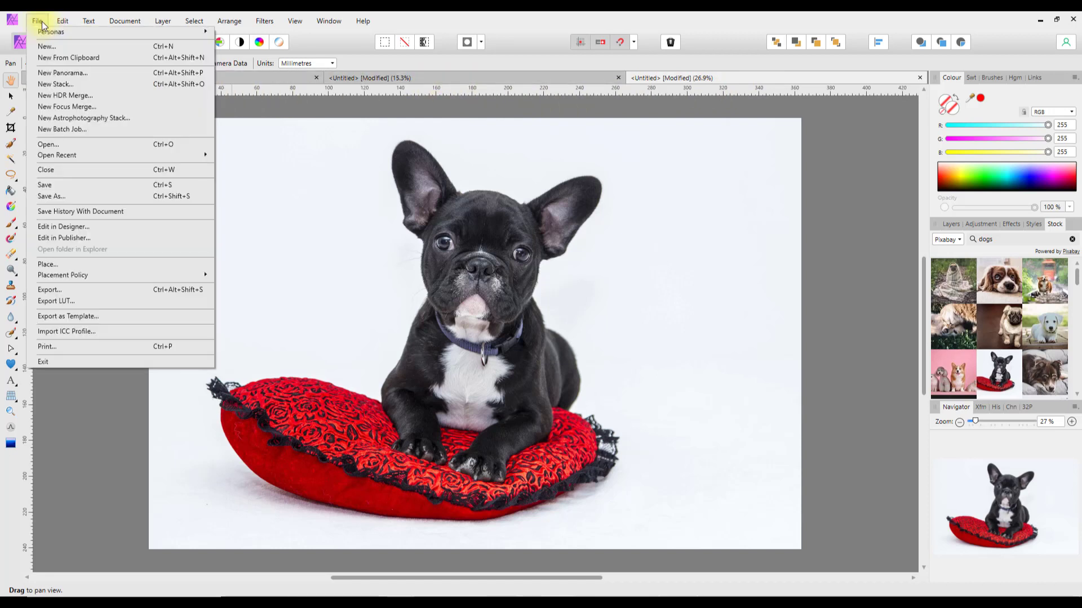
{"action": "left_click", "coordinate": [44, 51]}
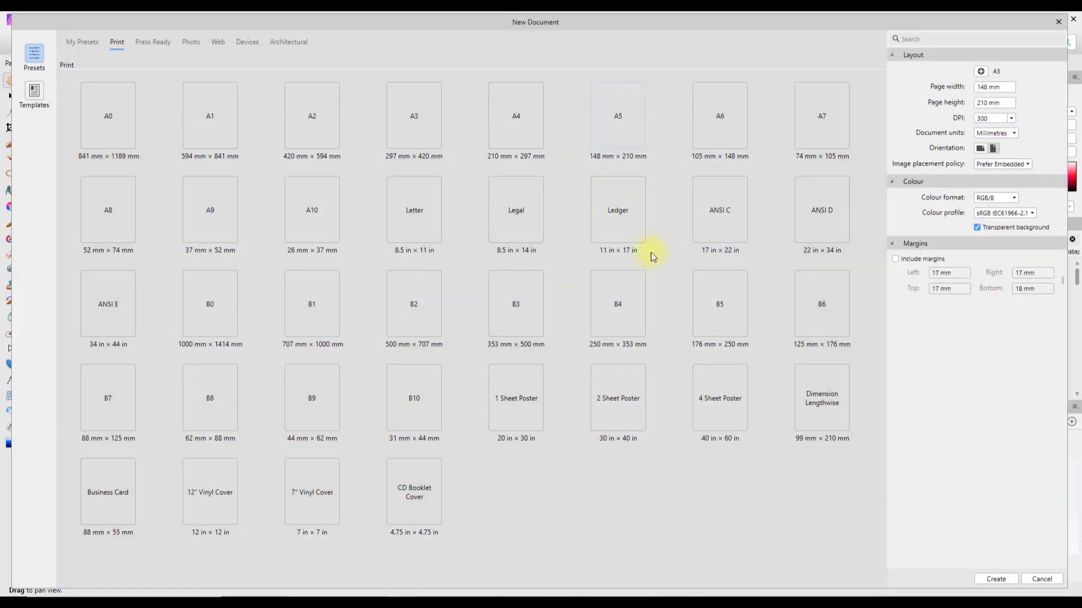
{"action": "left_click", "coordinate": [993, 579]}
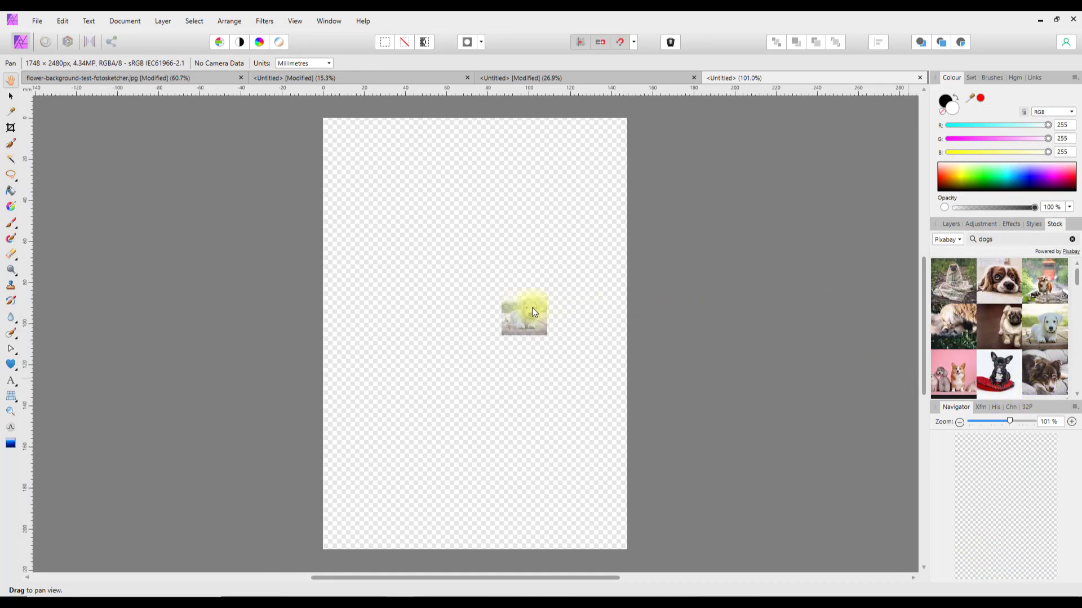
Step: Place the white puppy stock photo in the new document and unclip the canvas to fit the whole image
{"action": "left_click_drag", "start_coordinate": [533, 308], "coordinate": [479, 299]}
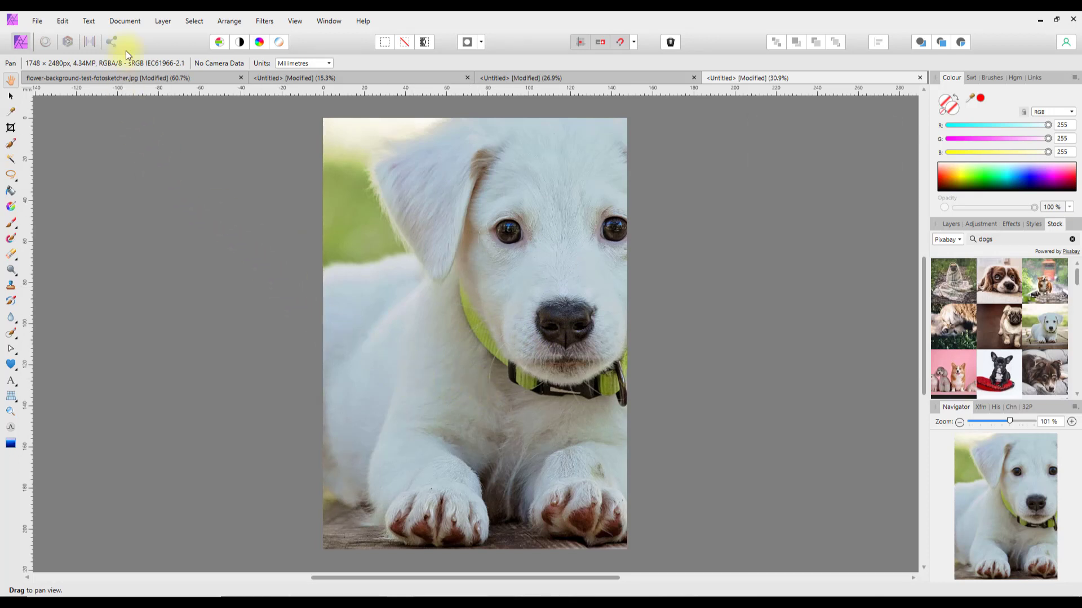
{"action": "left_click", "coordinate": [125, 23]}
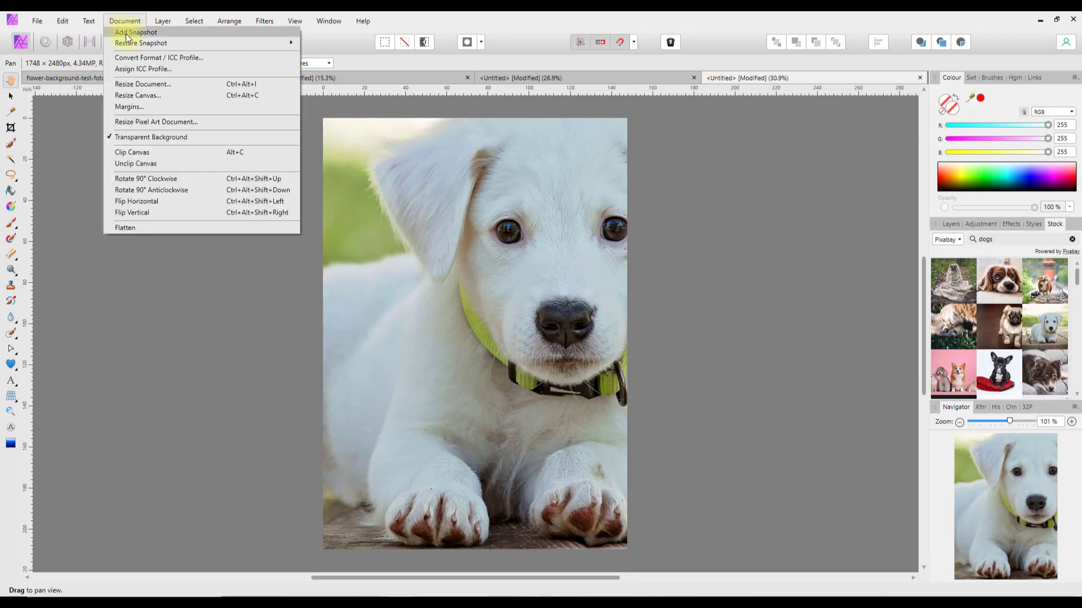
{"action": "left_click", "coordinate": [134, 163]}
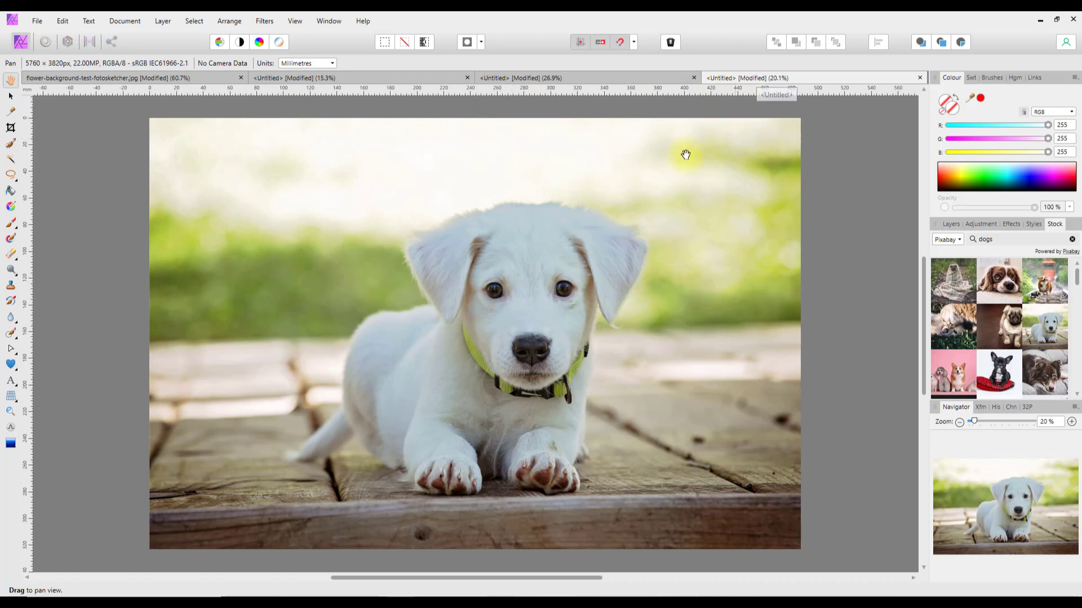
Step: Copy the puppy image layer and paste it into the flower background document above the upper-left heart's layer
{"action": "left_click", "coordinate": [951, 224]}
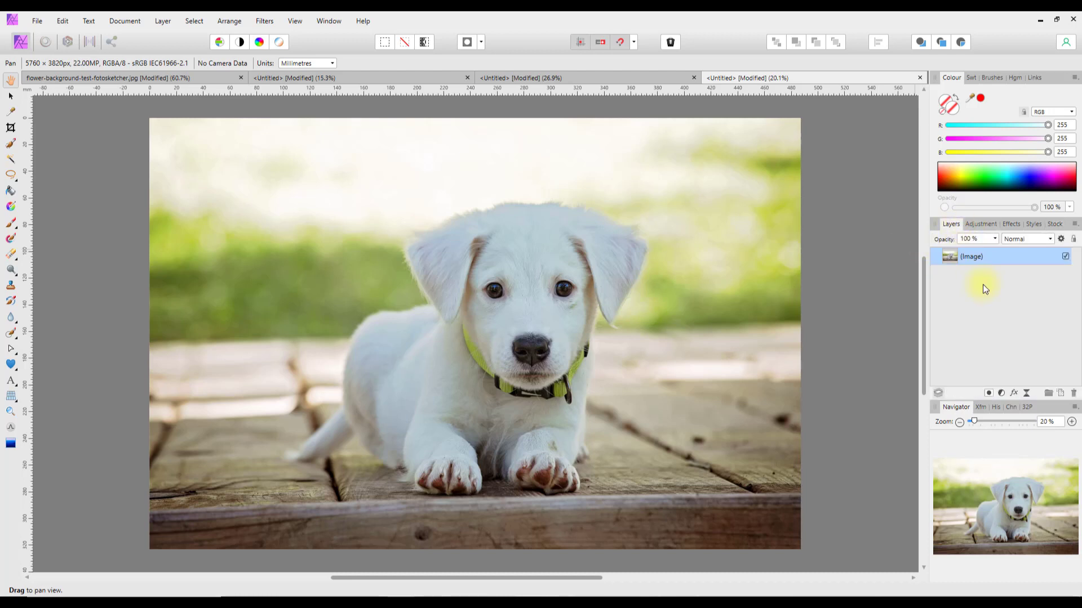
{"action": "right_click", "coordinate": [961, 257]}
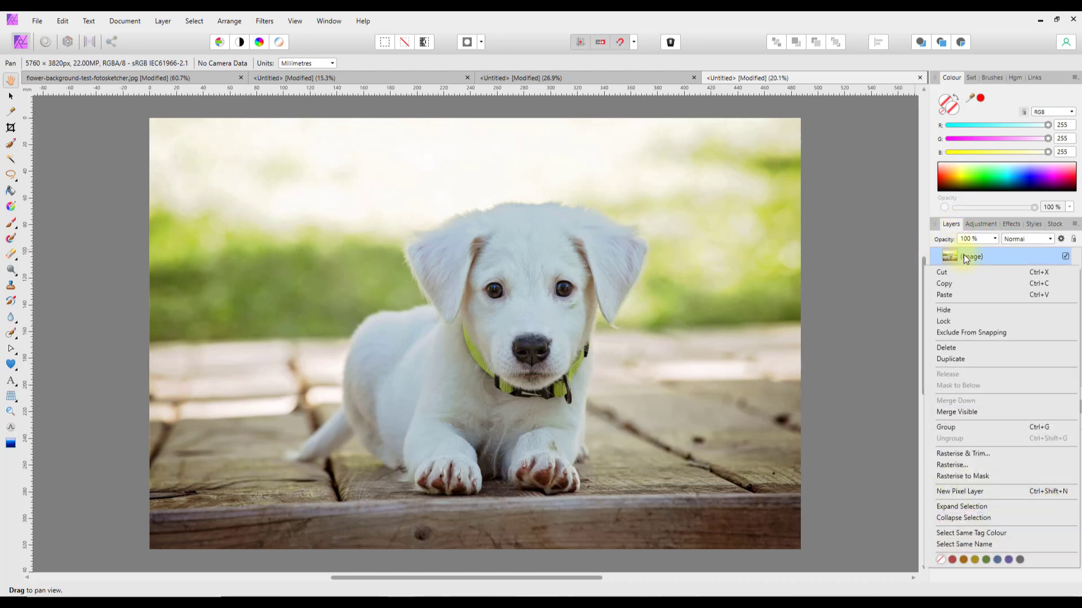
{"action": "left_click", "coordinate": [941, 285]}
{"action": "left_click", "coordinate": [146, 81]}
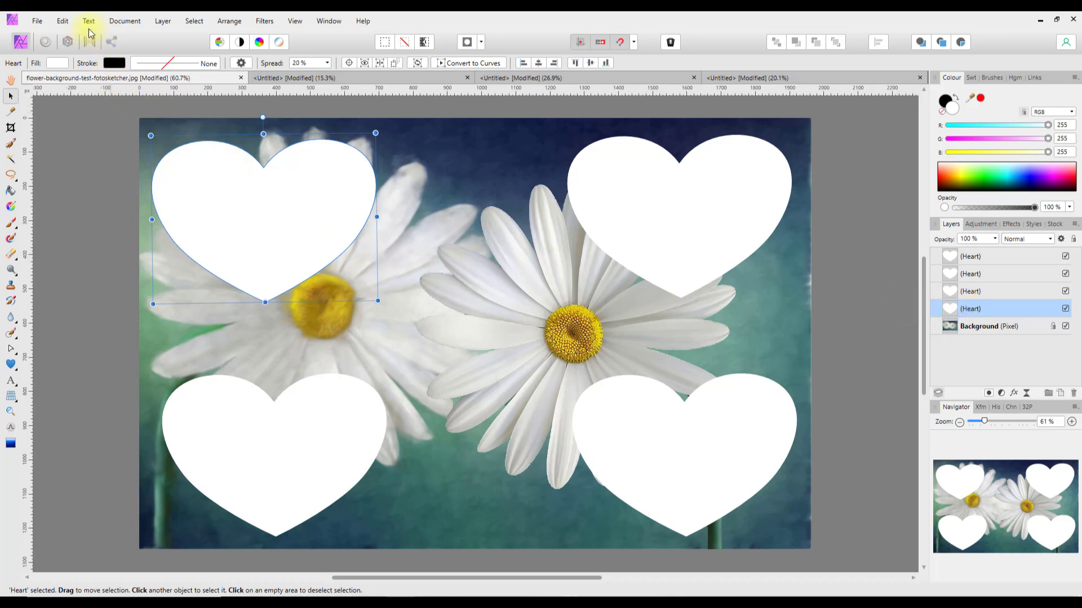
{"action": "left_click", "coordinate": [61, 20]}
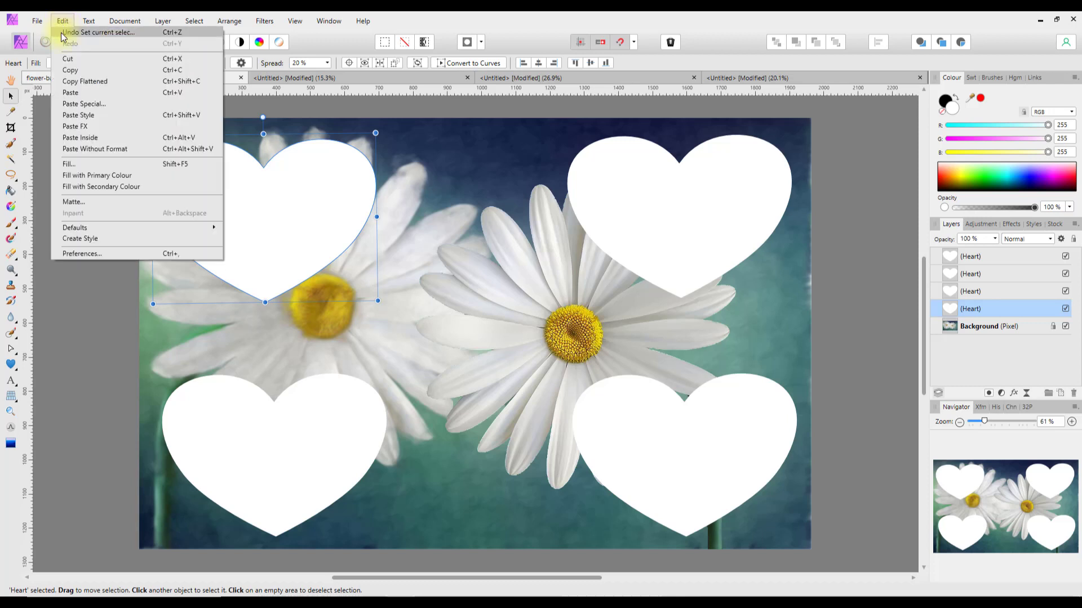
{"action": "left_click", "coordinate": [70, 94]}
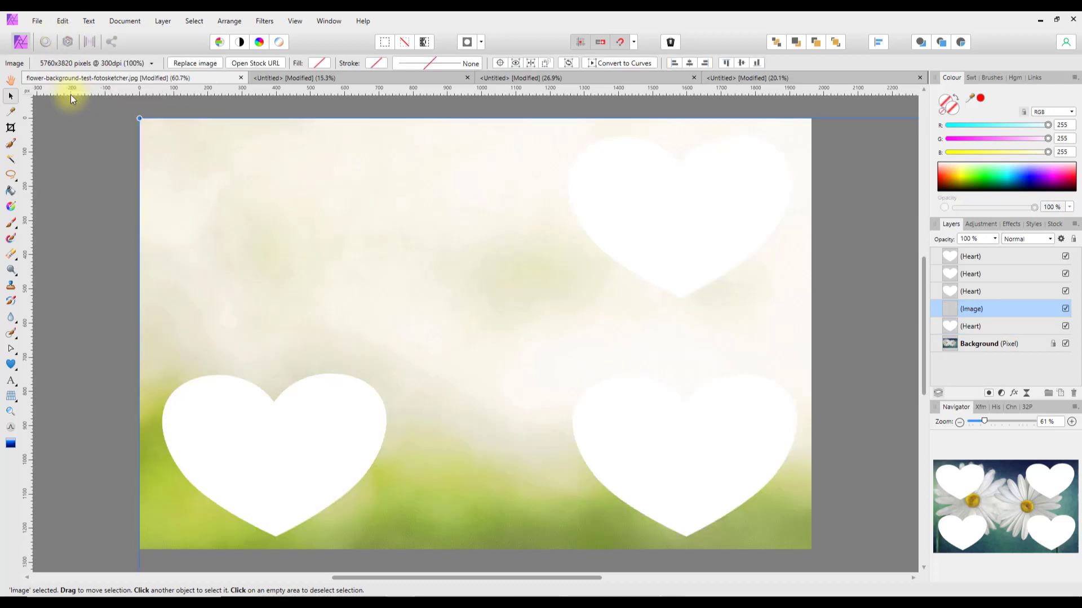
Step: Move the pasted puppy photo up and left, and shrink it around its centre to about 16%
{"action": "scroll", "coordinate": [226, 245], "scroll_direction": "down", "scroll_amount": 6}
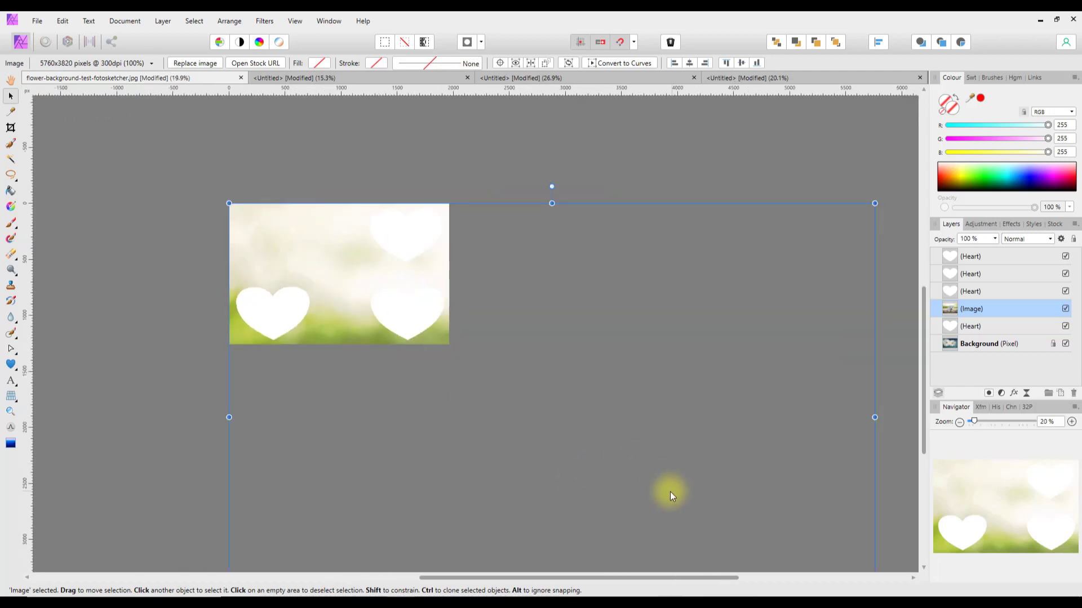
{"action": "left_click_drag", "start_coordinate": [670, 491], "coordinate": [513, 404]}
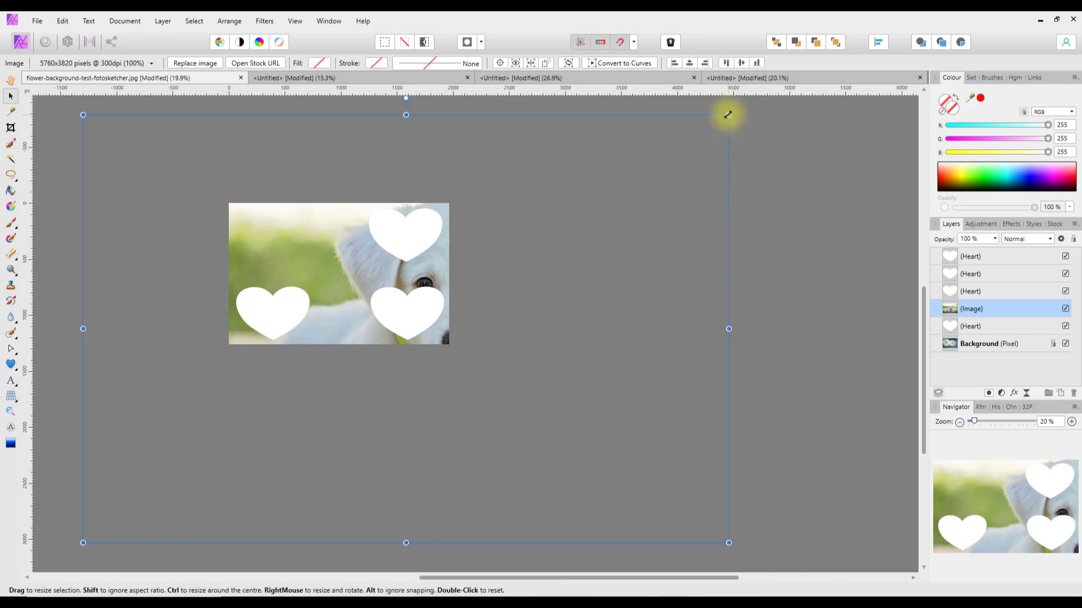
{"action": "left_click_drag", "start_coordinate": [728, 114], "coordinate": [455, 294]}
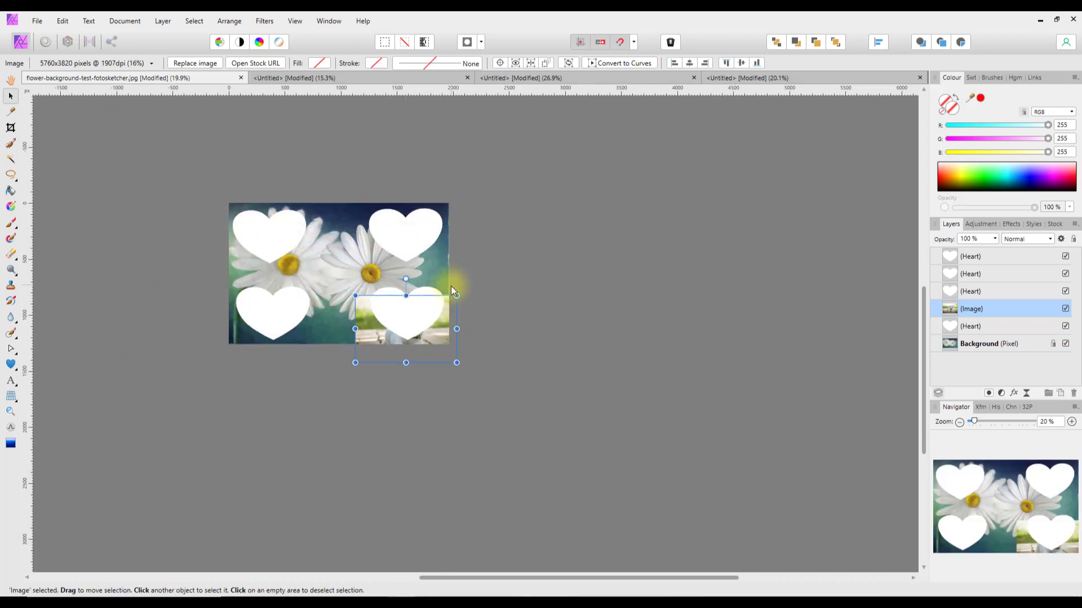
Step: Move the puppy photo over the upper-left heart and nest its image layer inside that heart's layer
{"action": "left_click_drag", "start_coordinate": [425, 346], "coordinate": [293, 252]}
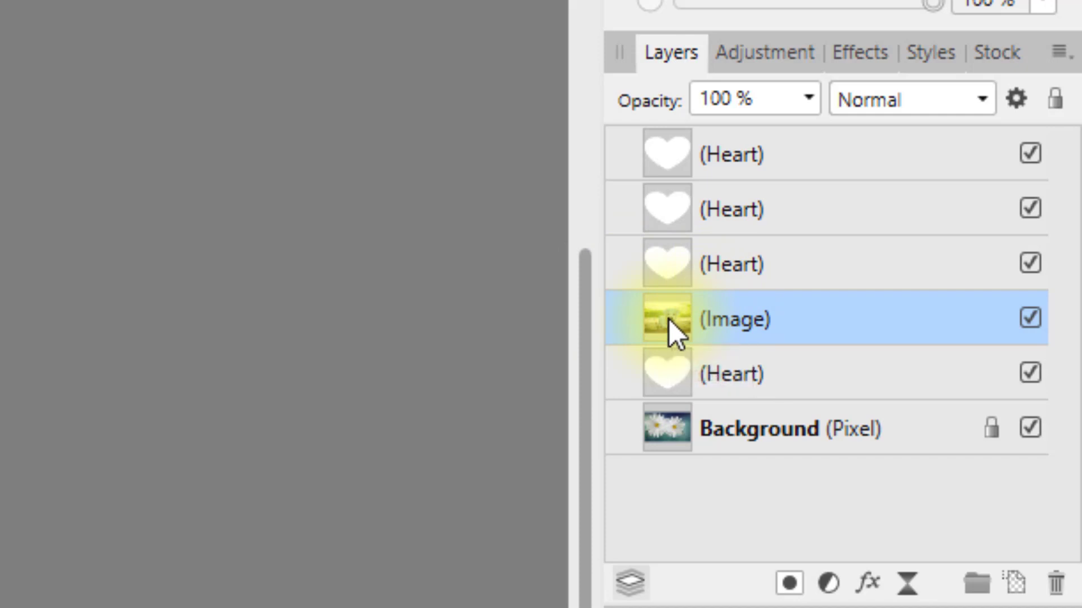
{"action": "left_click_drag", "start_coordinate": [676, 319], "coordinate": [712, 374]}
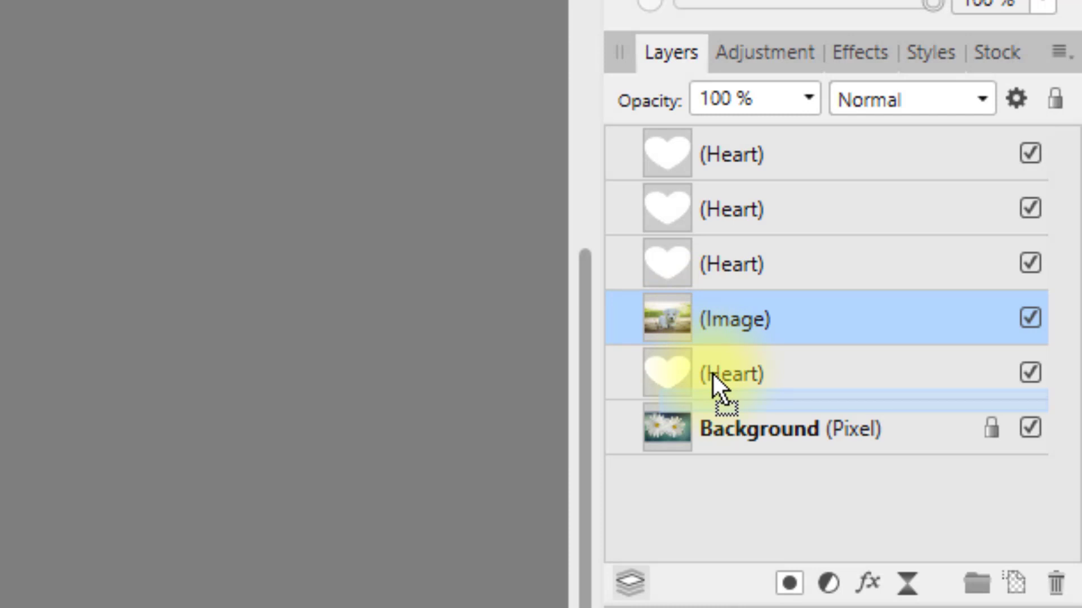
{"action": "left_click_drag", "start_coordinate": [712, 374], "coordinate": [716, 372]}
{"action": "left_click_drag", "start_coordinate": [717, 373], "coordinate": [741, 364]}
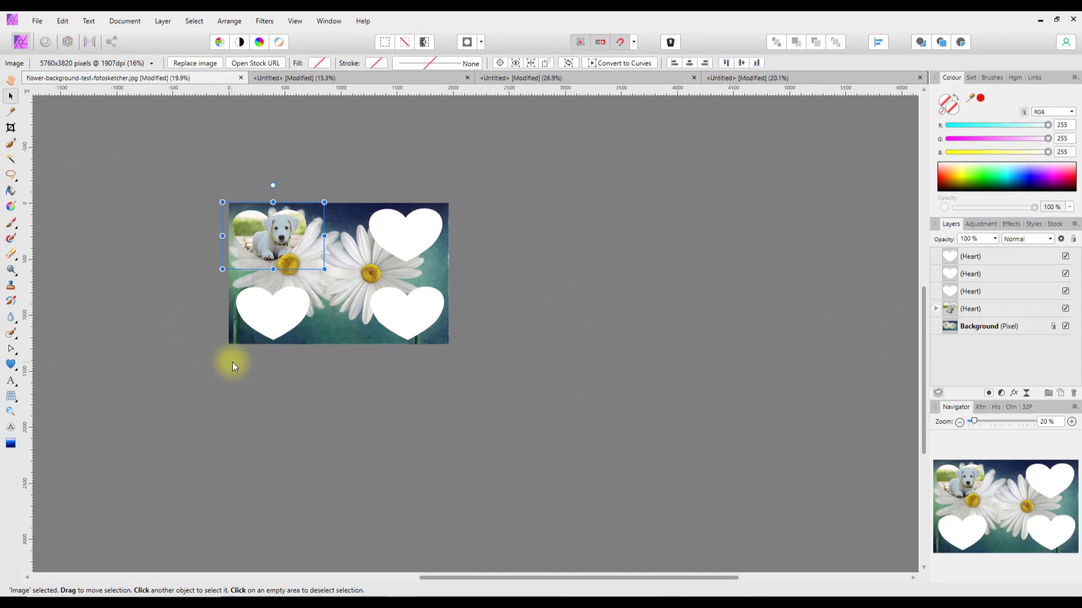
Step: Shrink the puppy photo slightly and reposition it so the puppy sits centrally within the upper-left heart
{"action": "key", "text": "ctrl+0"}
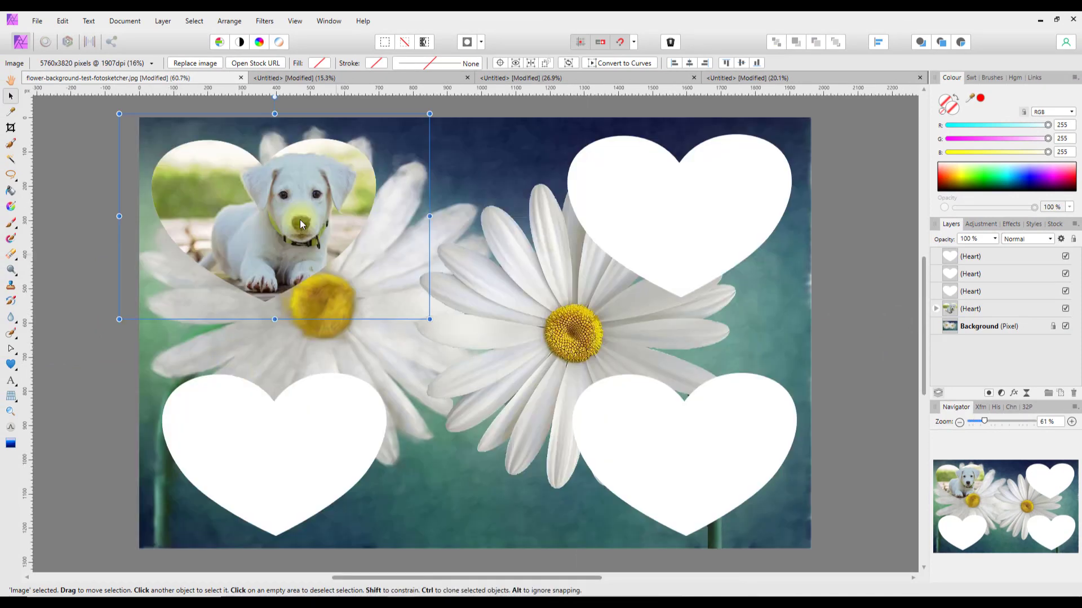
{"action": "mouse_move", "coordinate": [284, 226]}
{"action": "left_mouse_down"}
{"action": "mouse_move", "coordinate": [269, 221]}
{"action": "mouse_move", "coordinate": [266, 234]}
{"action": "mouse_move", "coordinate": [278, 215]}
{"action": "mouse_move", "coordinate": [251, 231]}
{"action": "mouse_move", "coordinate": [263, 225]}
{"action": "left_mouse_up"}
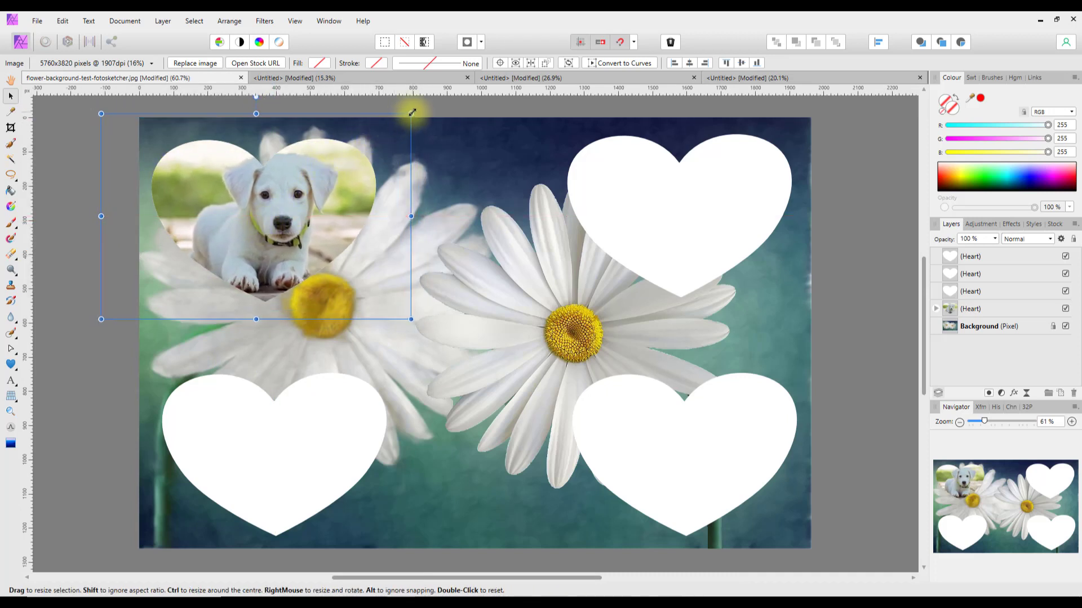
{"action": "left_click_drag", "start_coordinate": [410, 113], "coordinate": [379, 135]}
{"action": "left_click_drag", "start_coordinate": [279, 231], "coordinate": [292, 235]}
{"action": "left_click", "coordinate": [443, 238]}
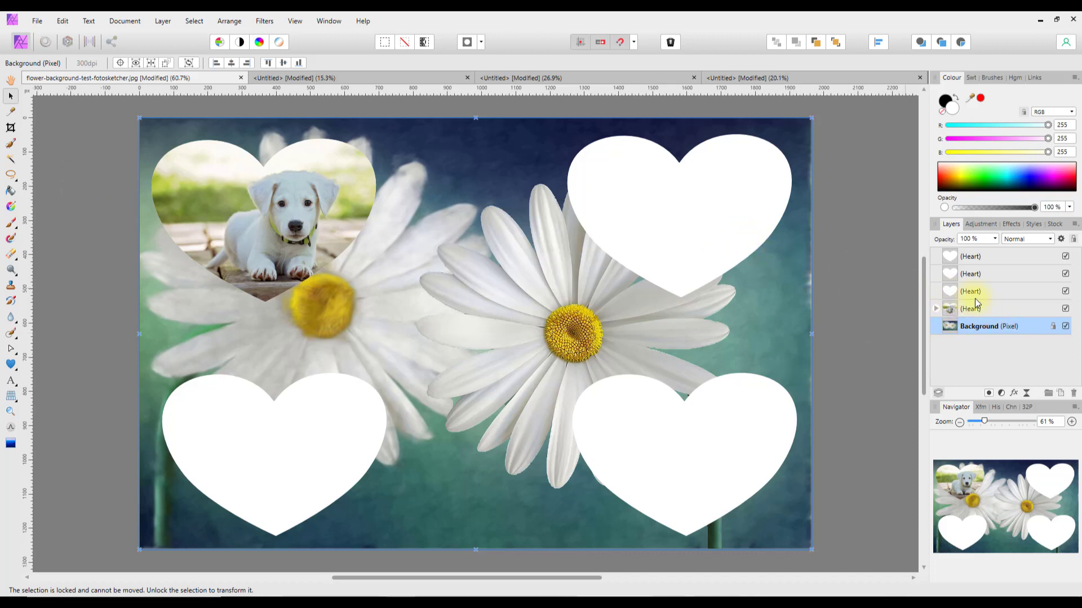
Step: Target the upper-right heart's layer, copy the brown dog's image layer from its document, and return to the flower background document
{"action": "left_click", "coordinate": [959, 292]}
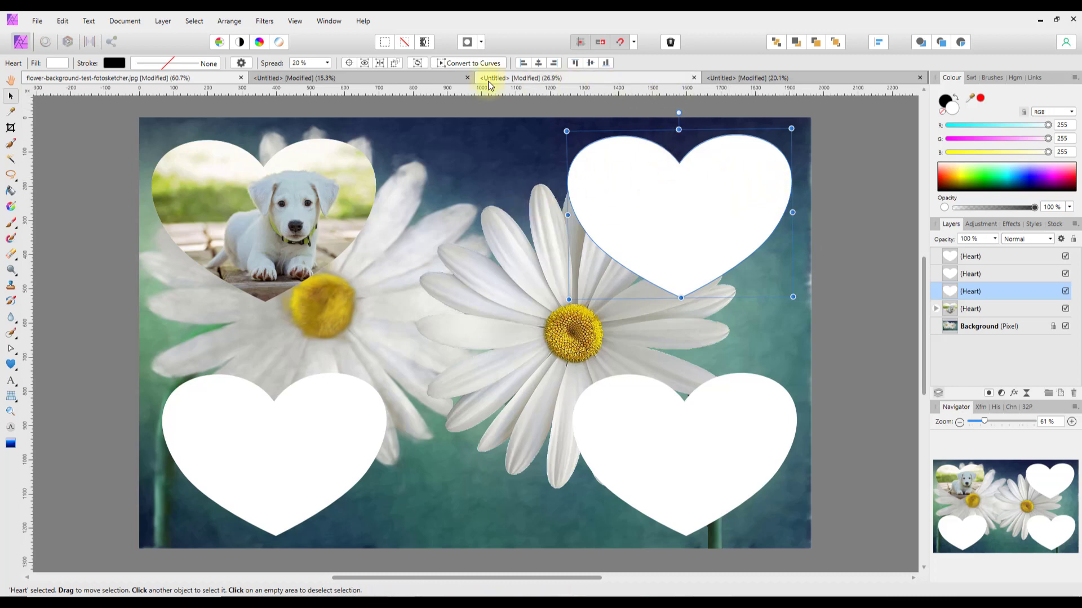
{"action": "left_click", "coordinate": [414, 79]}
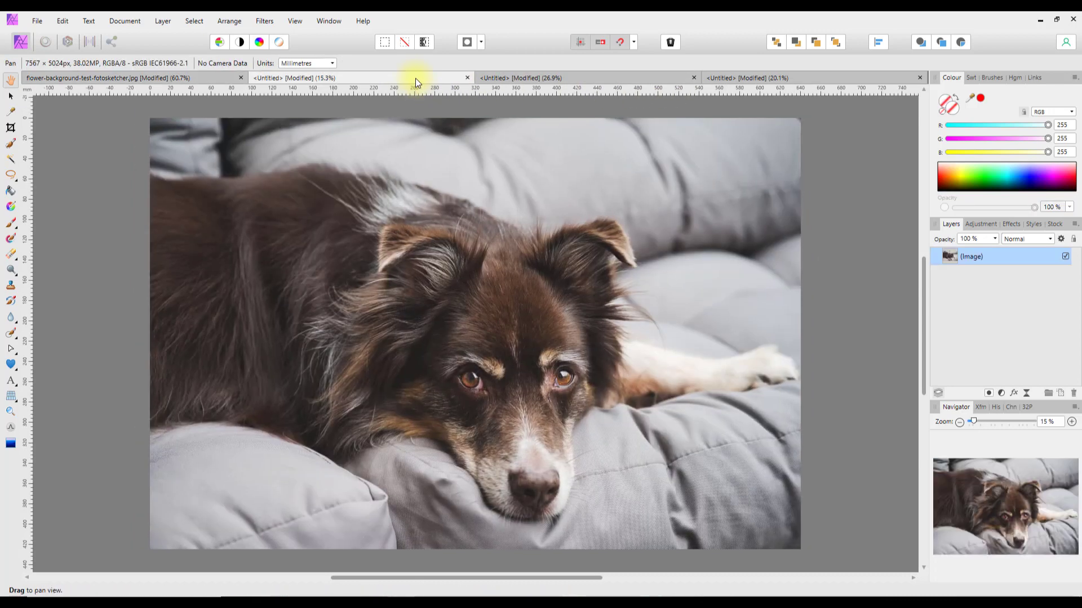
{"action": "right_click", "coordinate": [967, 254]}
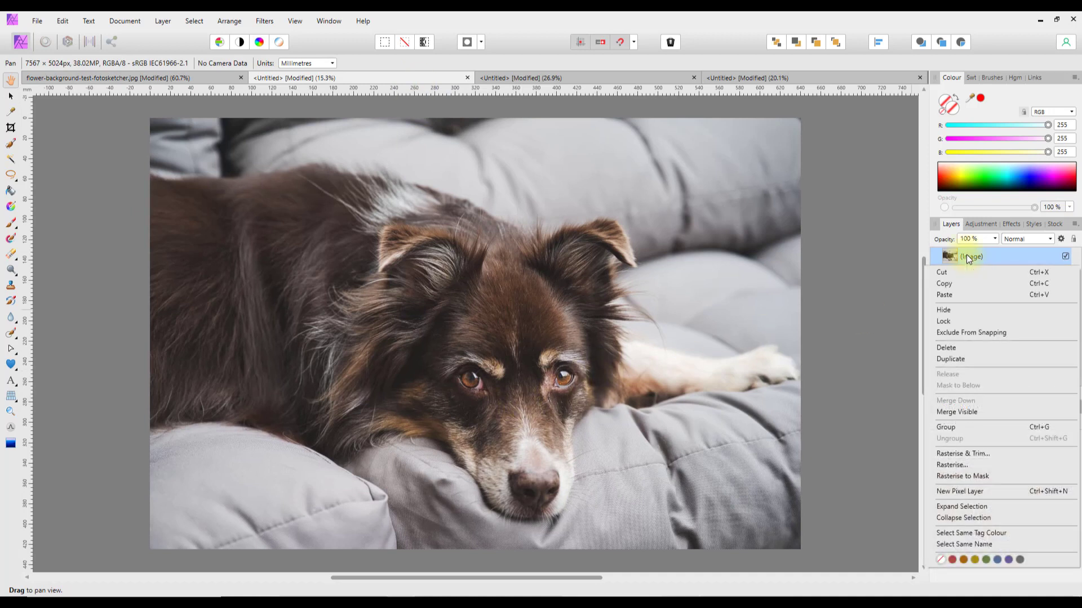
{"action": "left_click", "coordinate": [954, 286]}
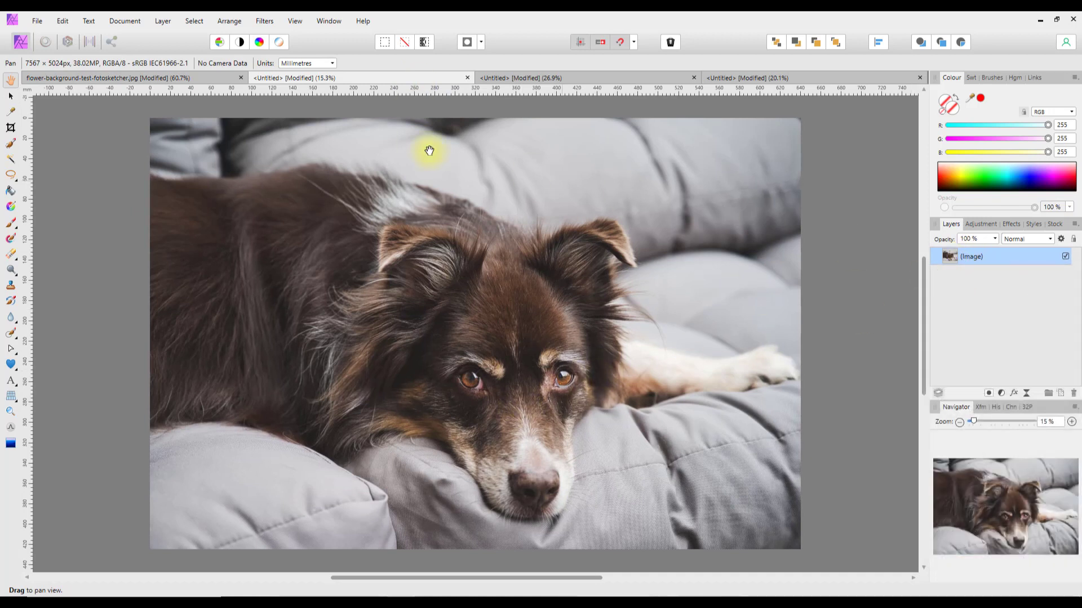
{"action": "left_click", "coordinate": [211, 80]}
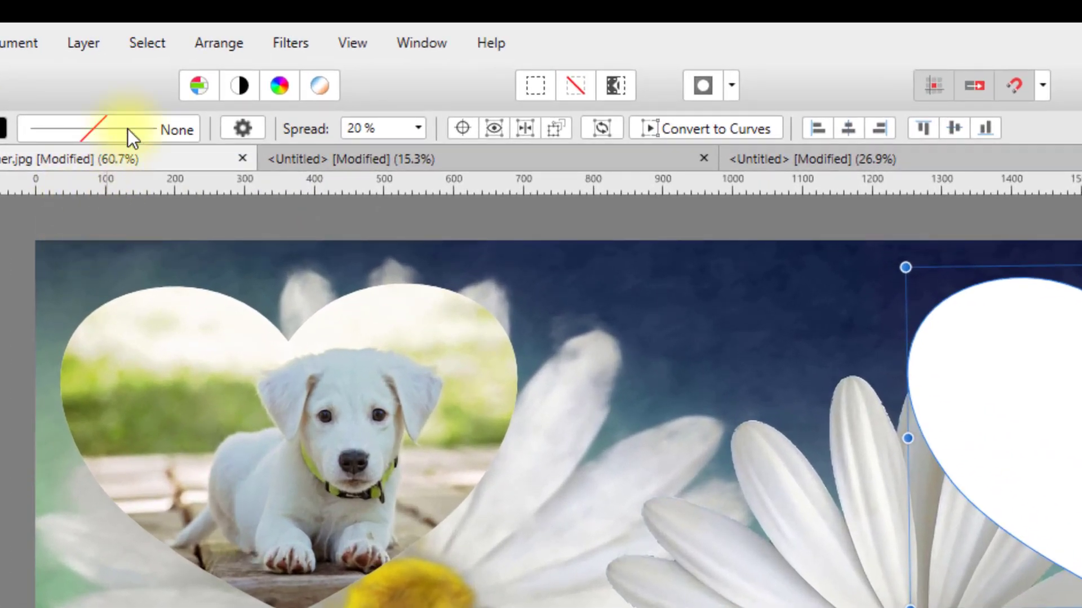
Step: Set the insertion mode to Insertion Inside and paste the brown dog photo into the upper-right heart
{"action": "left_click", "coordinate": [205, 49]}
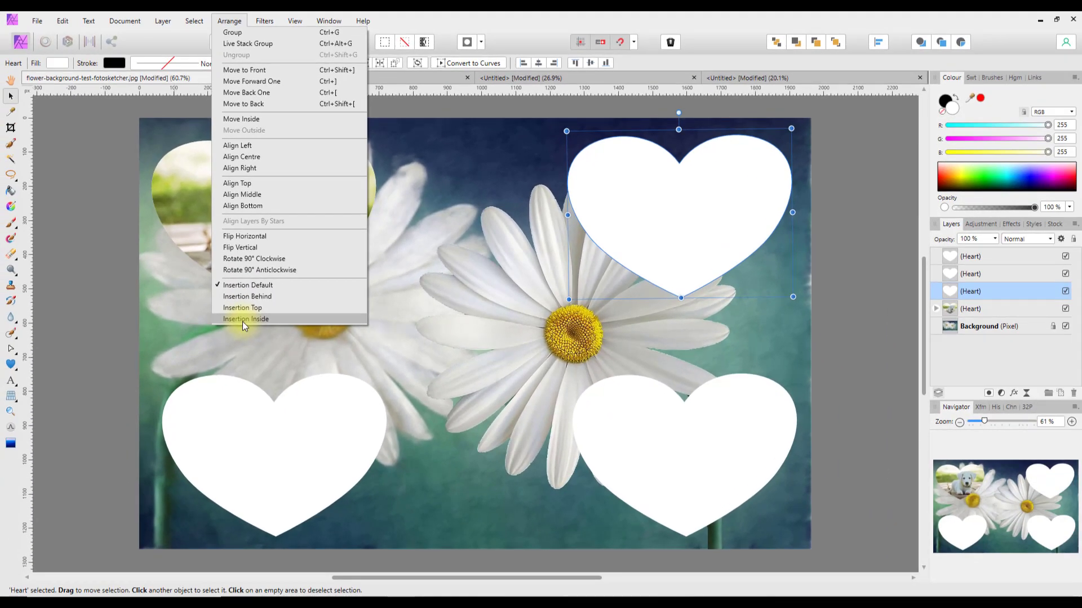
{"action": "left_click", "coordinate": [243, 319]}
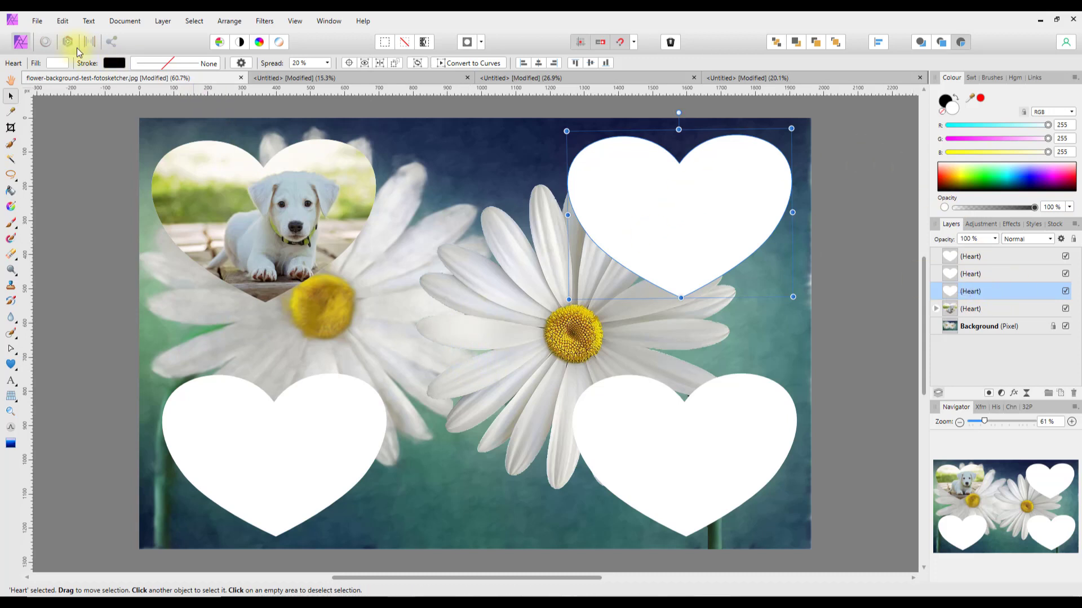
{"action": "left_click", "coordinate": [62, 22]}
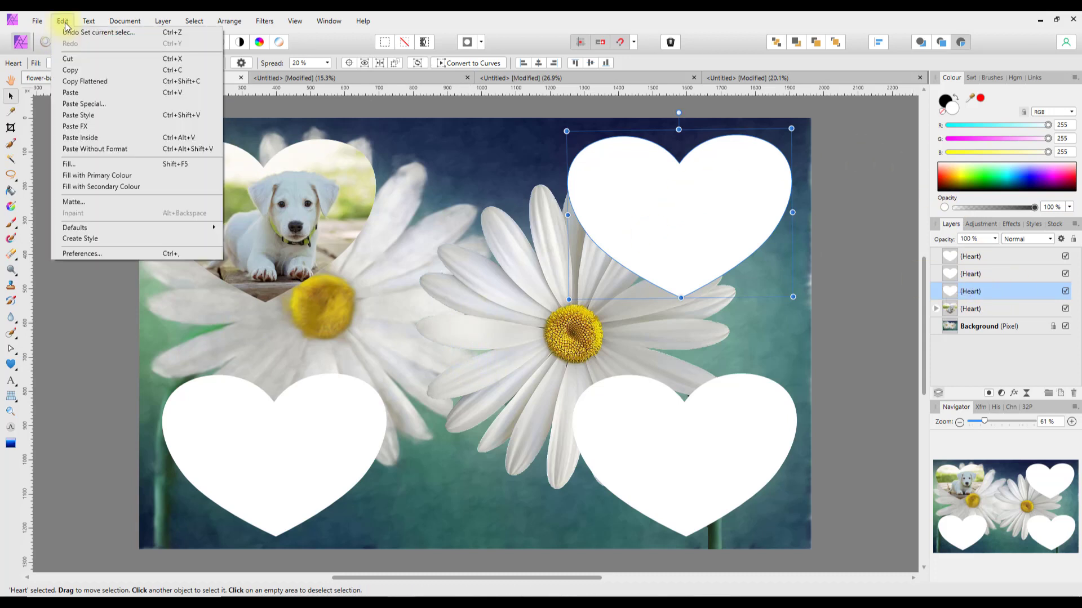
{"action": "left_click", "coordinate": [66, 97]}
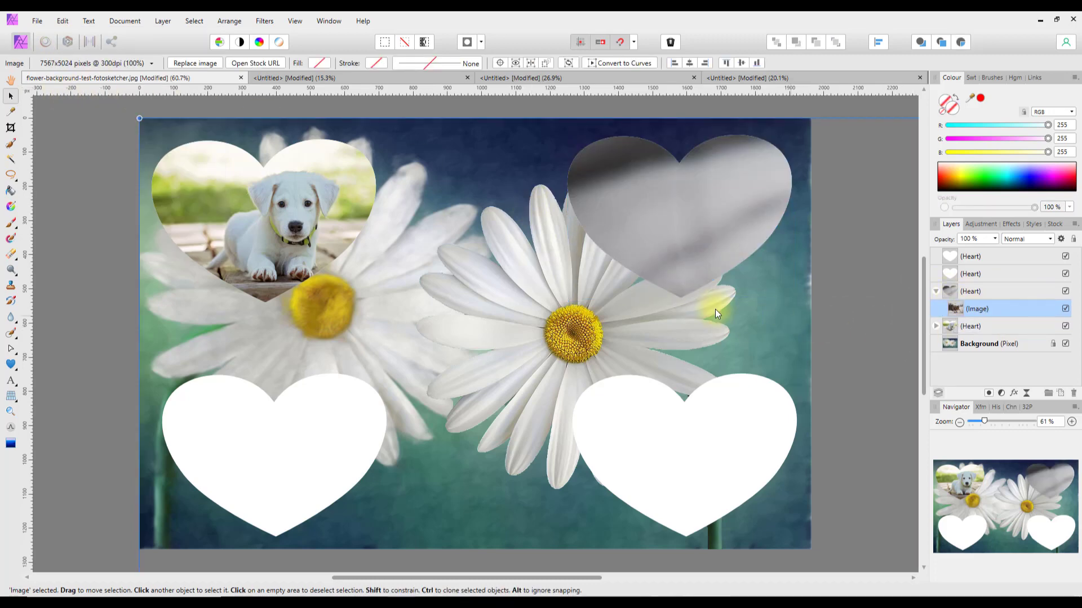
Step: Shrink the pasted brown dog photo to about 8% and move it over the upper-right heart
{"action": "scroll", "coordinate": [808, 317], "scroll_direction": "down", "scroll_amount": 3}
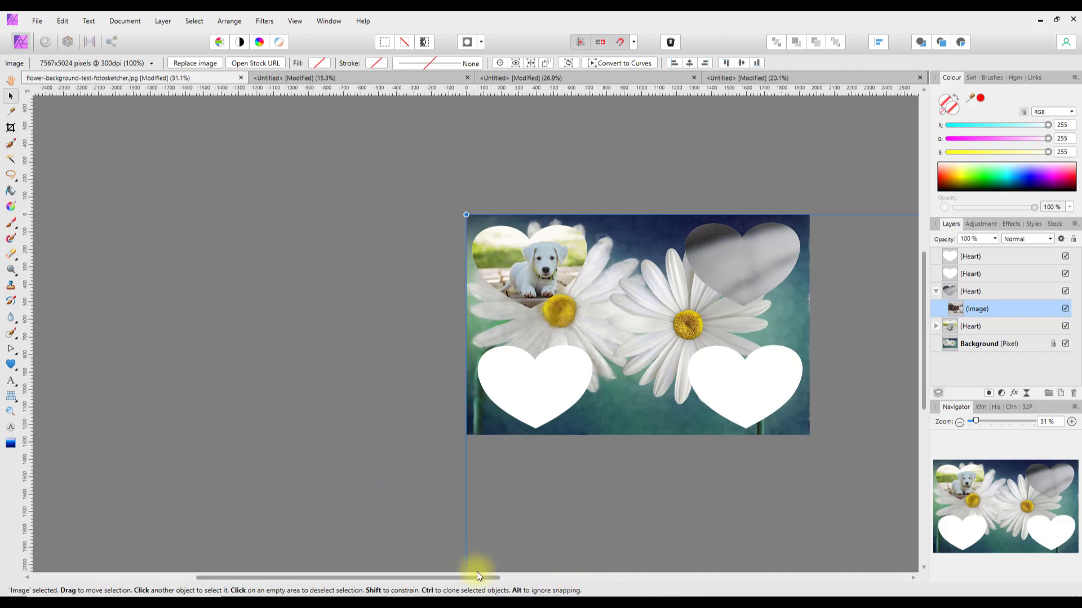
{"action": "left_click_drag", "start_coordinate": [476, 576], "coordinate": [576, 576]}
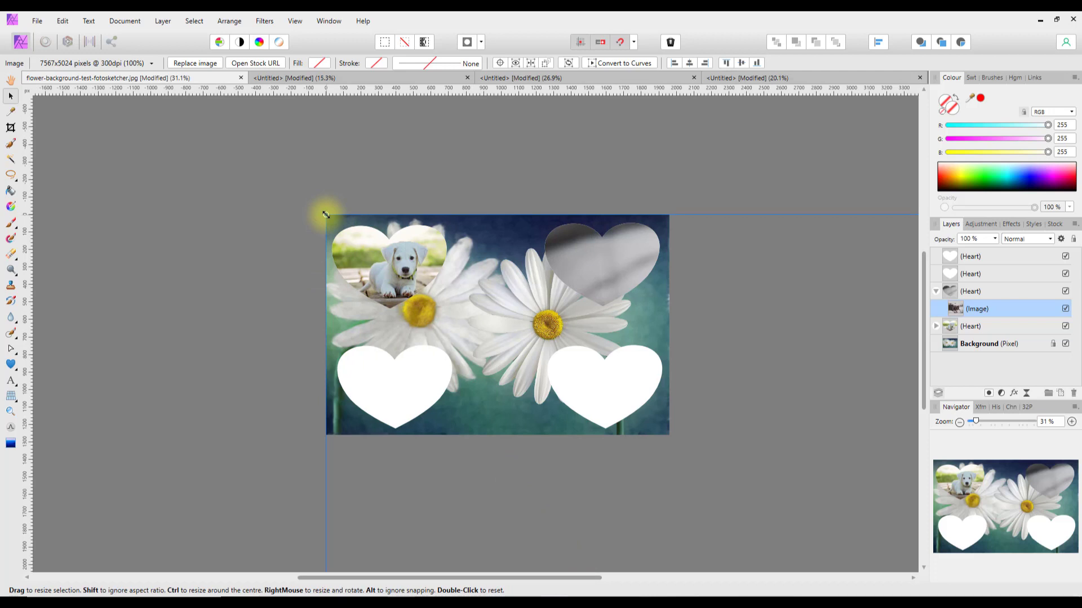
{"action": "left_click_drag", "start_coordinate": [326, 215], "coordinate": [782, 517]}
{"action": "left_click_drag", "start_coordinate": [835, 548], "coordinate": [312, 189]}
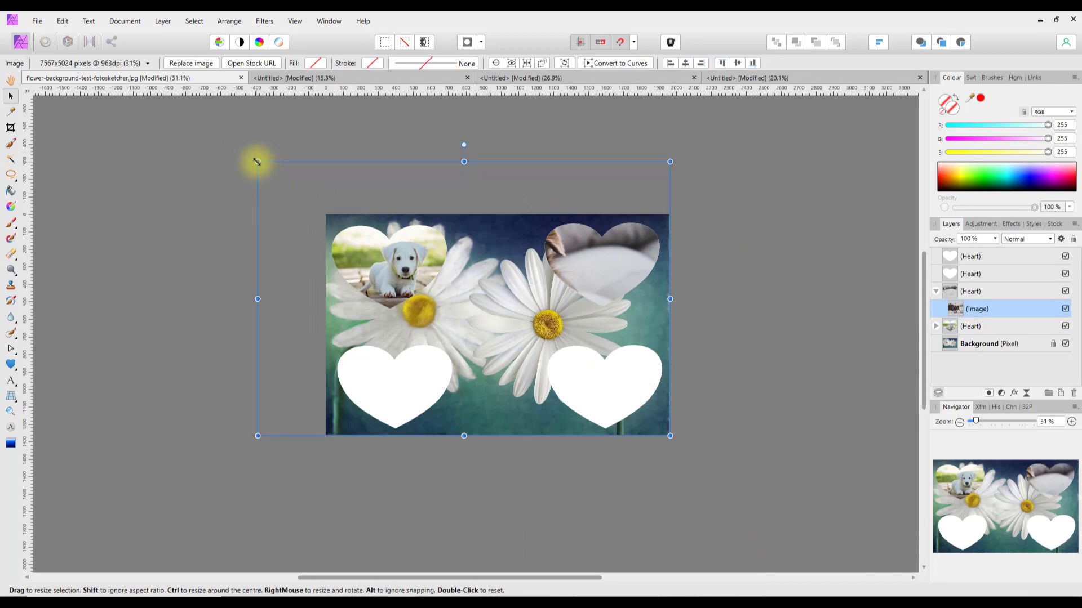
{"action": "left_click_drag", "start_coordinate": [257, 163], "coordinate": [410, 264]}
{"action": "left_click_drag", "start_coordinate": [461, 310], "coordinate": [598, 272]}
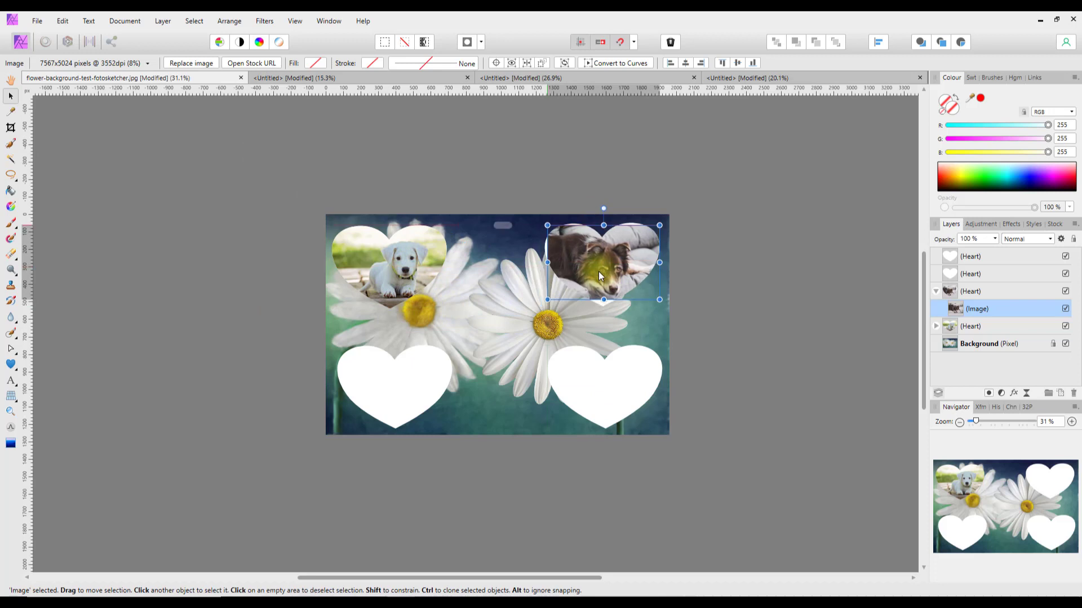
Step: Enlarge the brown dog photo to about 10%, position it to fill the upper-right heart, and collapse that heart's layer
{"action": "key", "text": "ctrl+plus"}
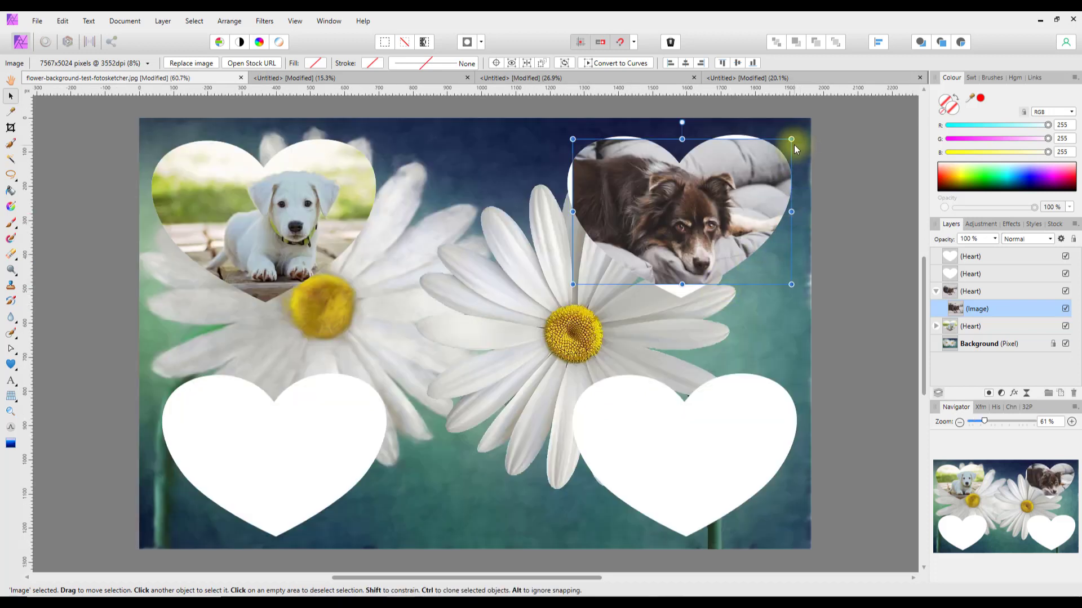
{"action": "left_click_drag", "start_coordinate": [793, 138], "coordinate": [807, 129]}
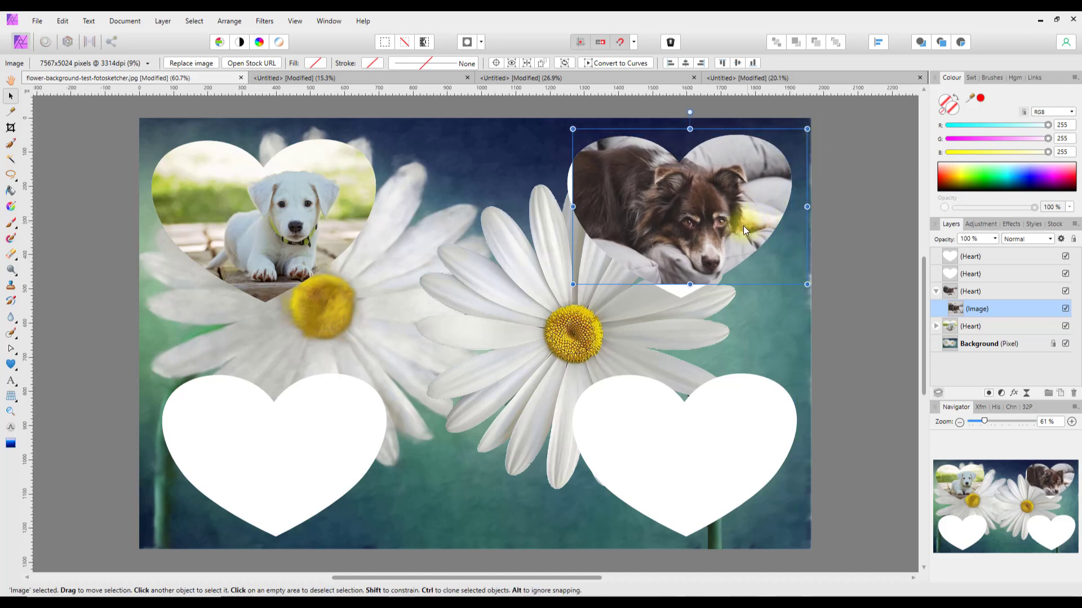
{"action": "left_click_drag", "start_coordinate": [742, 225], "coordinate": [735, 232]}
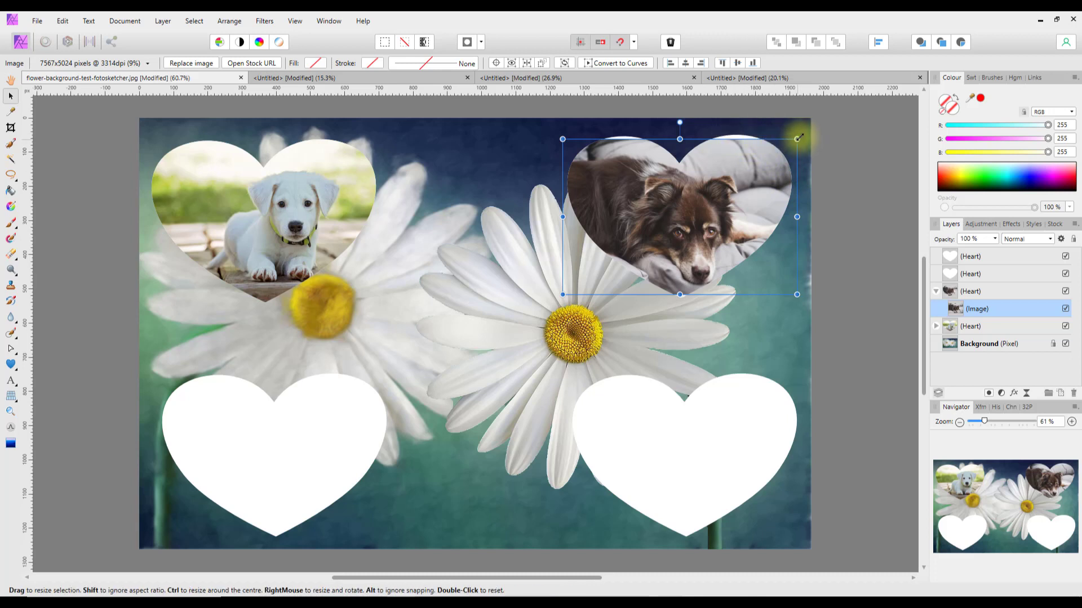
{"action": "left_click_drag", "start_coordinate": [798, 137], "coordinate": [806, 133]}
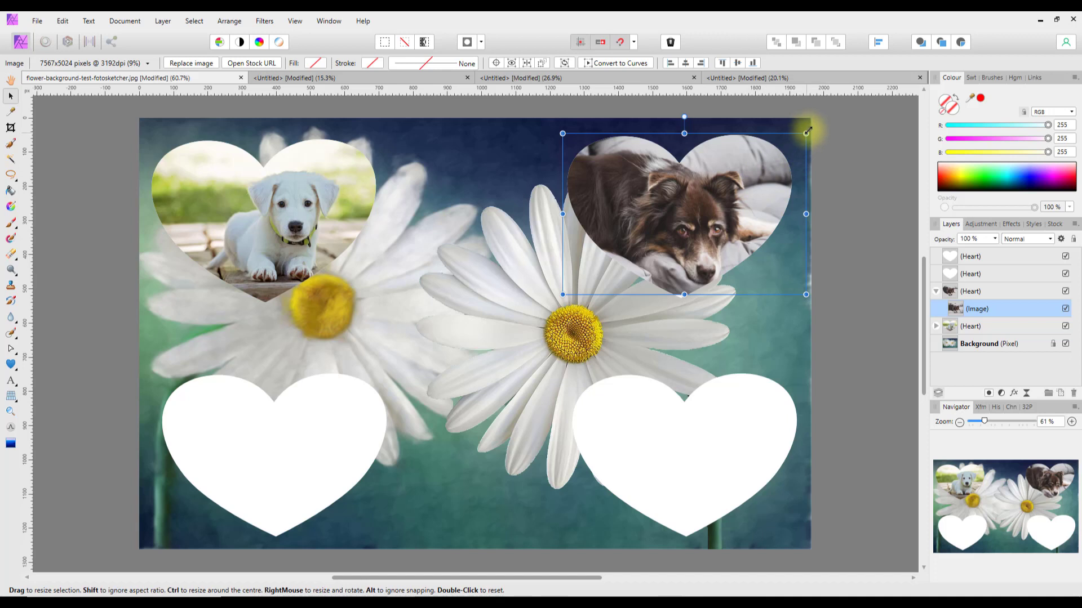
{"action": "left_click_drag", "start_coordinate": [806, 134], "coordinate": [811, 129]}
{"action": "left_click_drag", "start_coordinate": [697, 249], "coordinate": [692, 246]}
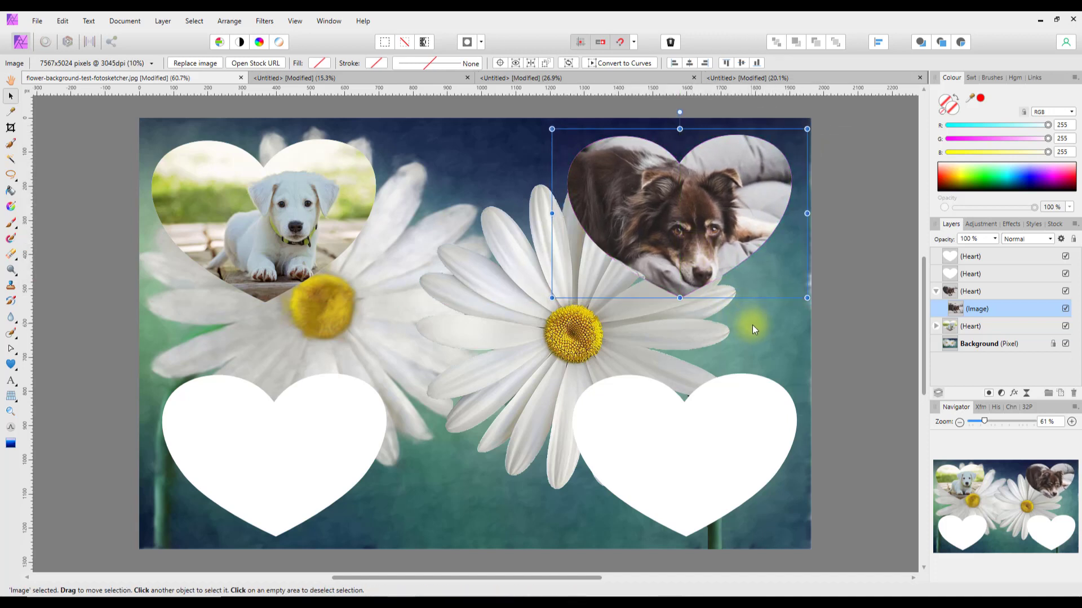
{"action": "left_click", "coordinate": [760, 321]}
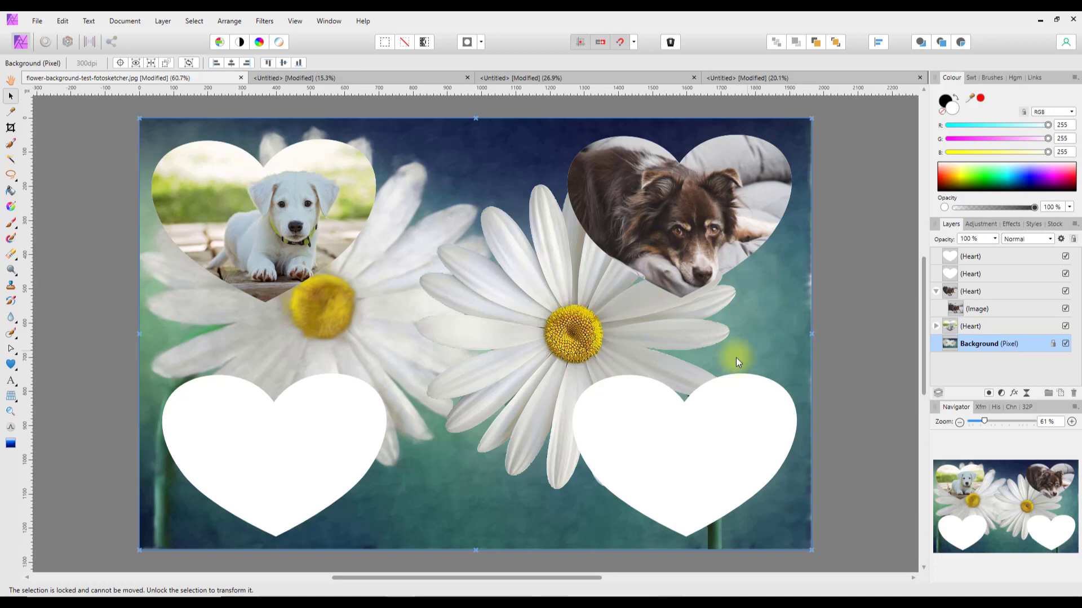
{"action": "left_click", "coordinate": [935, 291]}
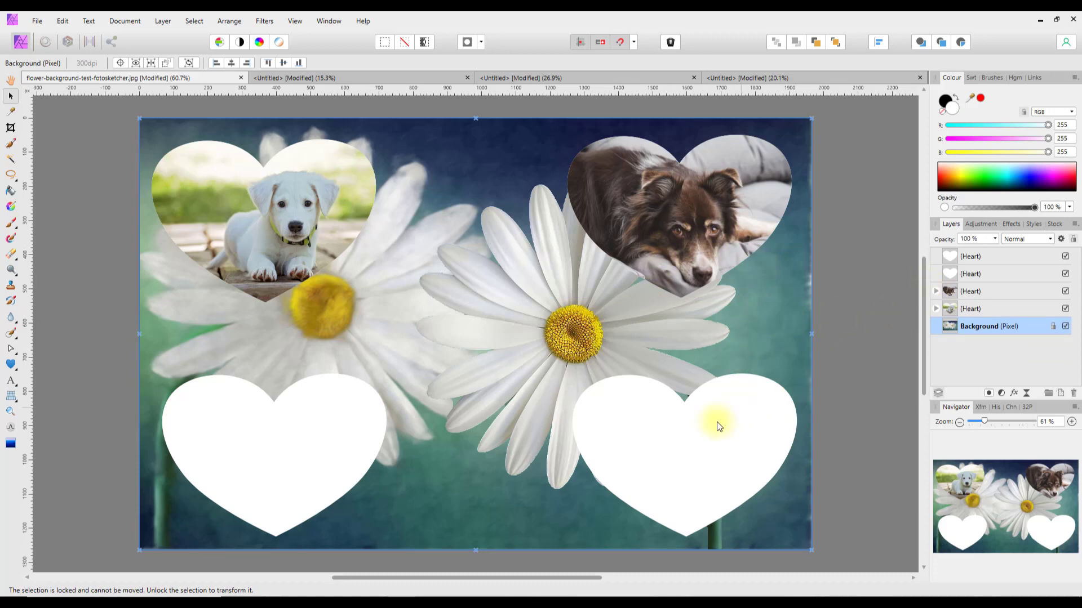
Step: Target the lower-right heart's layer, copy the black bulldog's image layer from its document, and return to the flower background document
{"action": "left_click", "coordinate": [957, 274]}
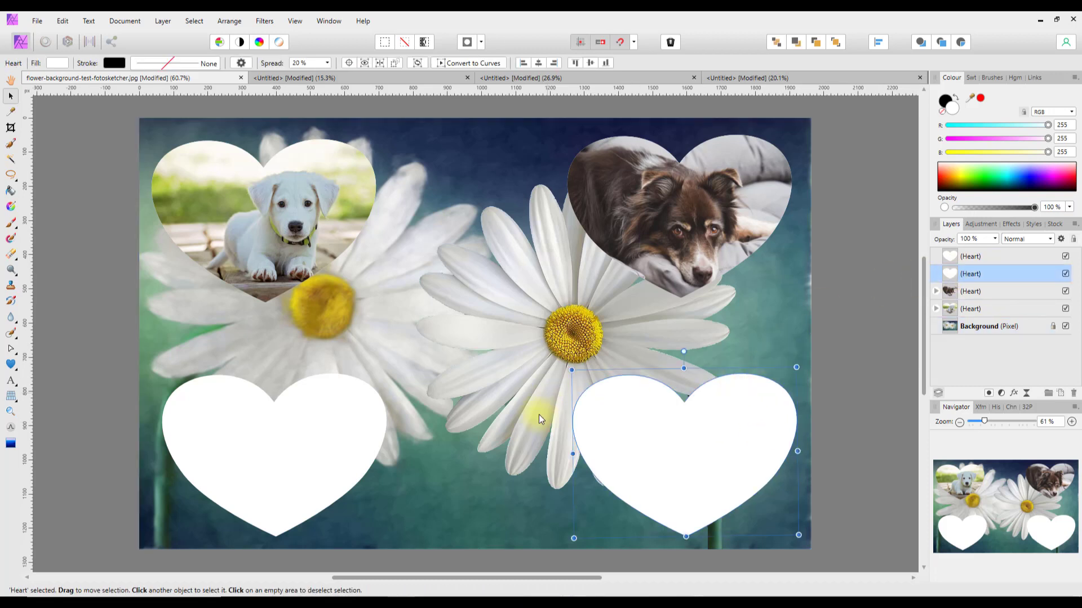
{"action": "left_click", "coordinate": [736, 79]}
{"action": "left_click", "coordinate": [643, 79]}
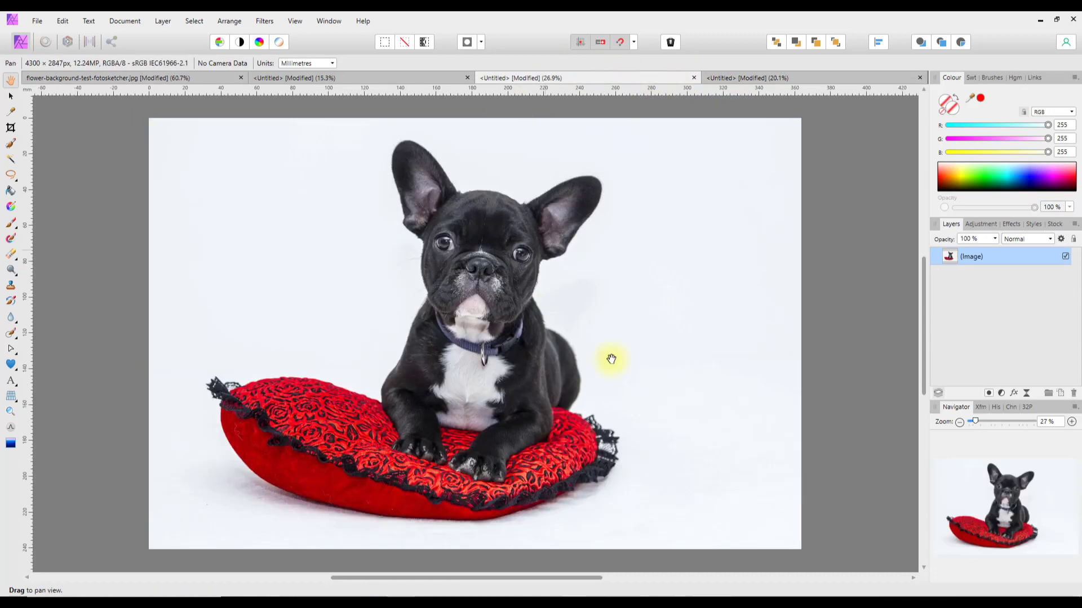
{"action": "right_click", "coordinate": [963, 256]}
{"action": "left_click", "coordinate": [943, 286]}
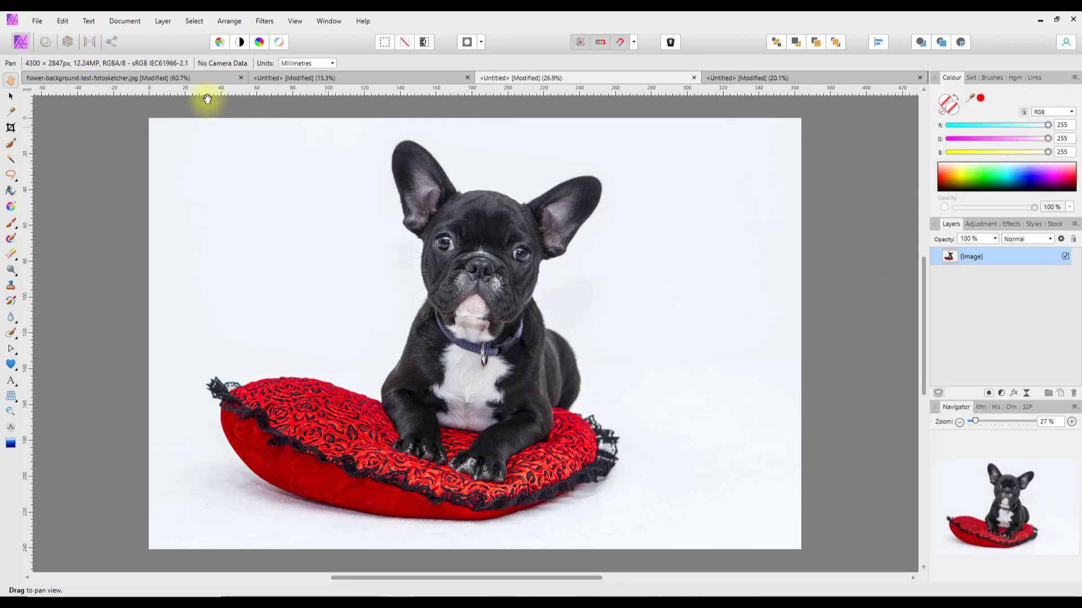
{"action": "left_click", "coordinate": [141, 78]}
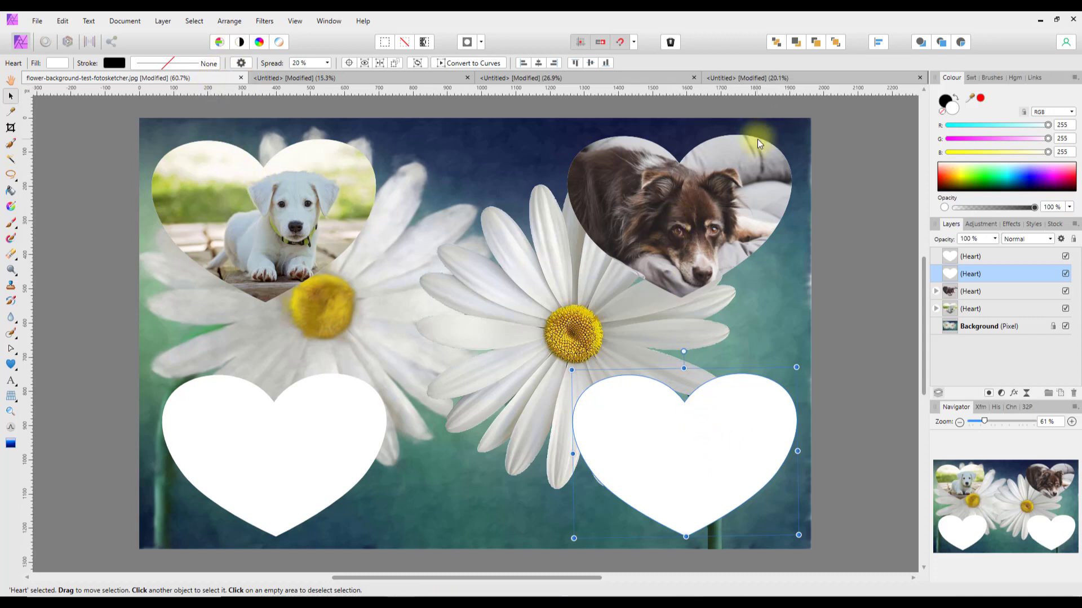
Step: Turn on inserting inside the selection and paste the bulldog photo into the lower-right heart
{"action": "left_click", "coordinate": [961, 43]}
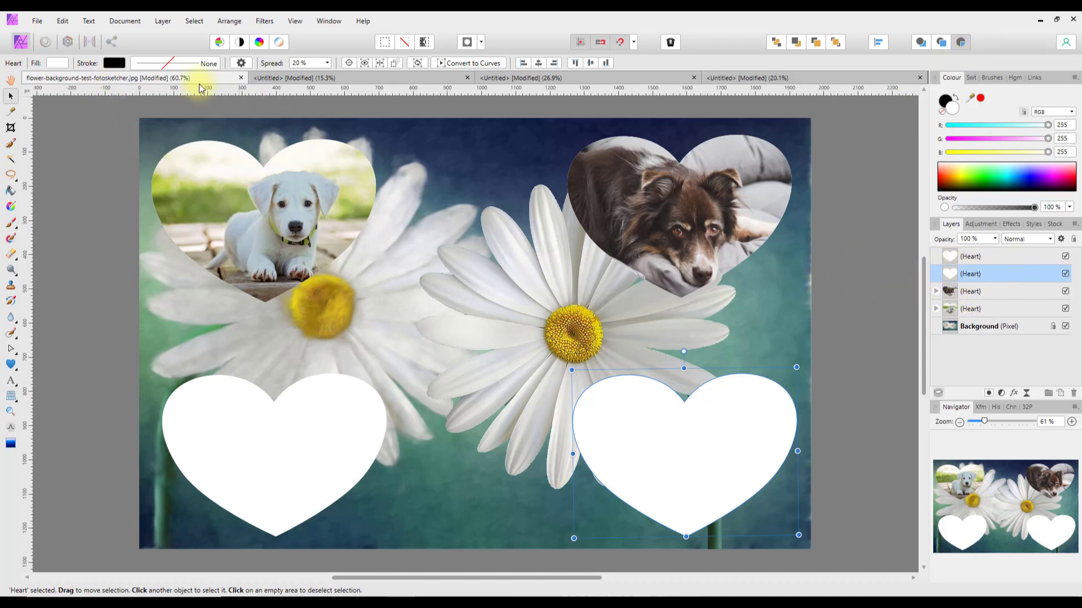
{"action": "left_click", "coordinate": [61, 21]}
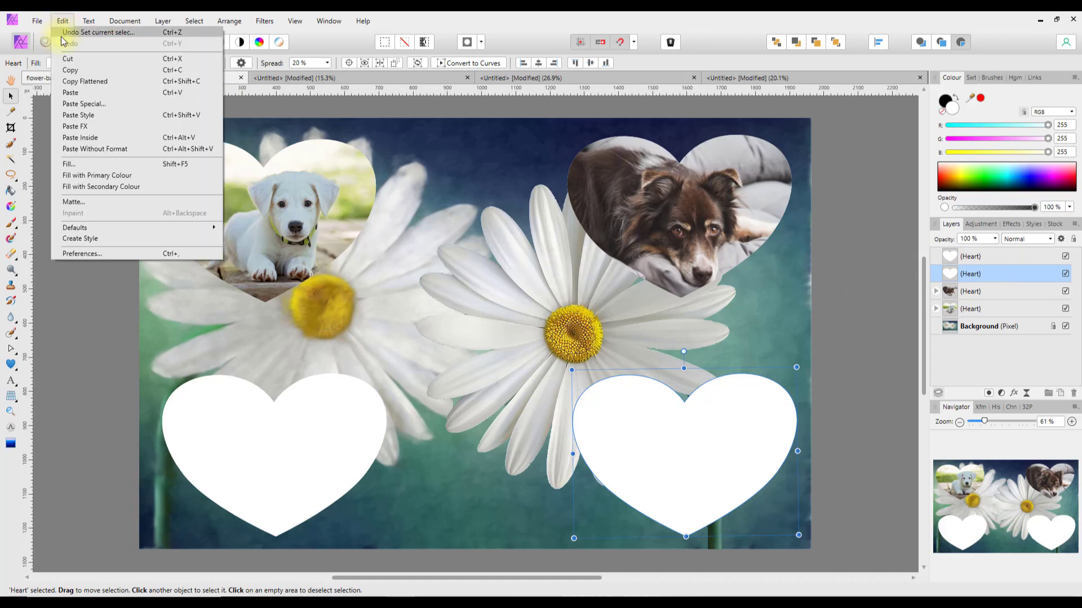
{"action": "left_click", "coordinate": [70, 93]}
Step: Move the bulldog photo over the lower-right heart and shrink it around its centre to about 19%
{"action": "scroll", "coordinate": [783, 398], "scroll_direction": "down", "scroll_amount": 4}
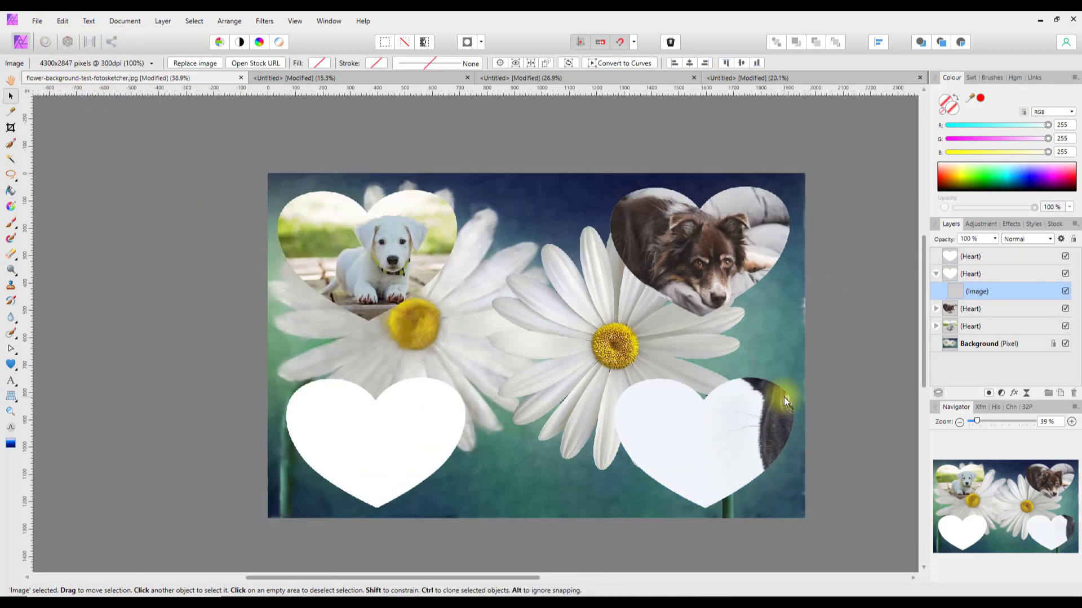
{"action": "left_click_drag", "start_coordinate": [792, 528], "coordinate": [709, 463]}
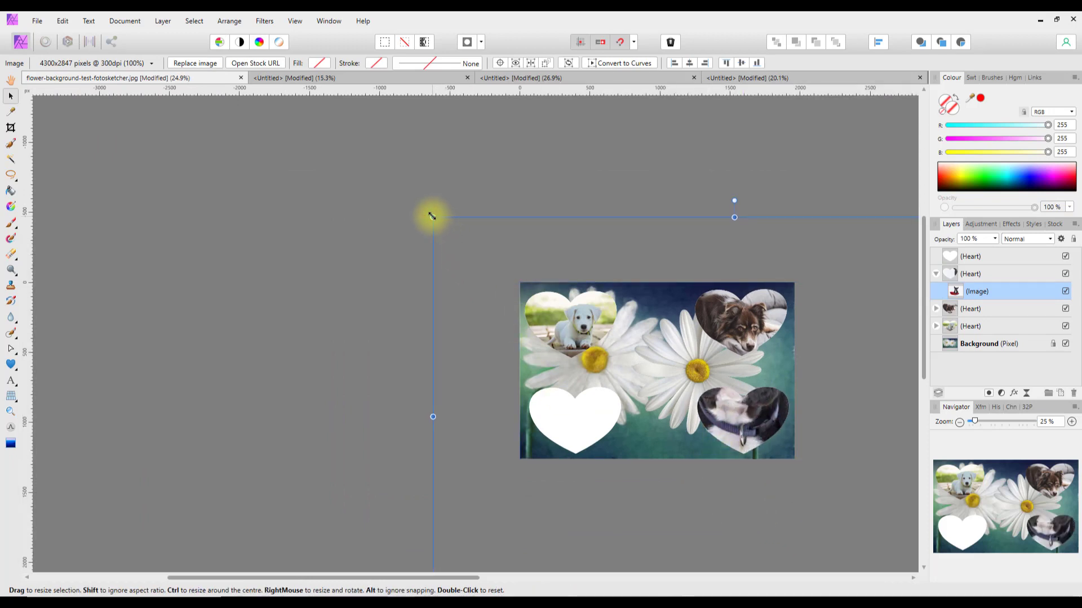
{"action": "left_click_drag", "start_coordinate": [433, 217], "coordinate": [678, 373]}
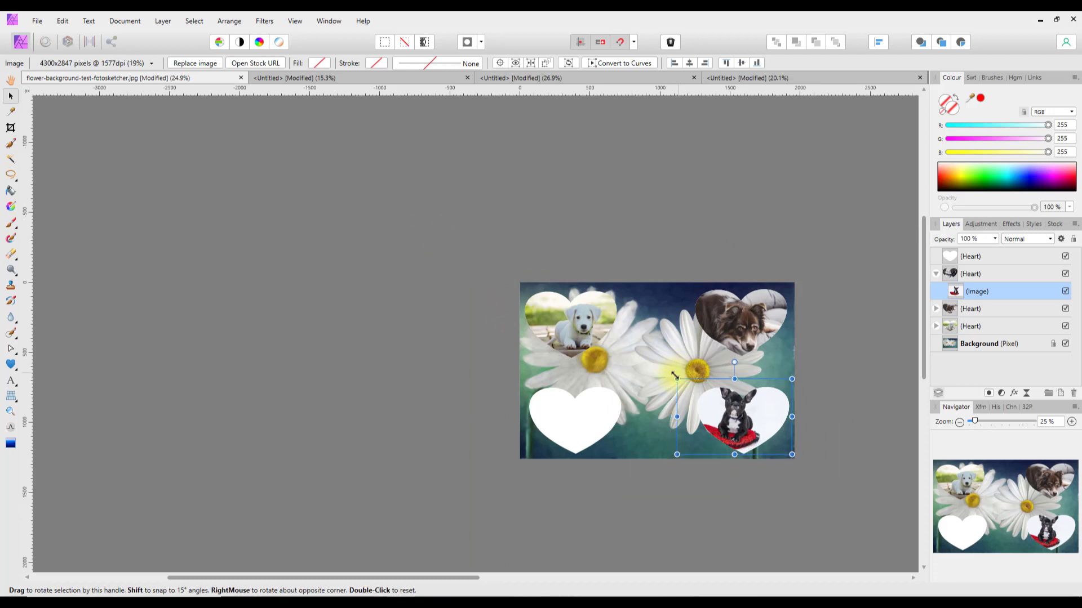
Step: Reposition the bulldog photo so the dog sits centred in the lower-right heart, deselect it, and collapse that heart's layer
{"action": "key", "text": "ctrl+0"}
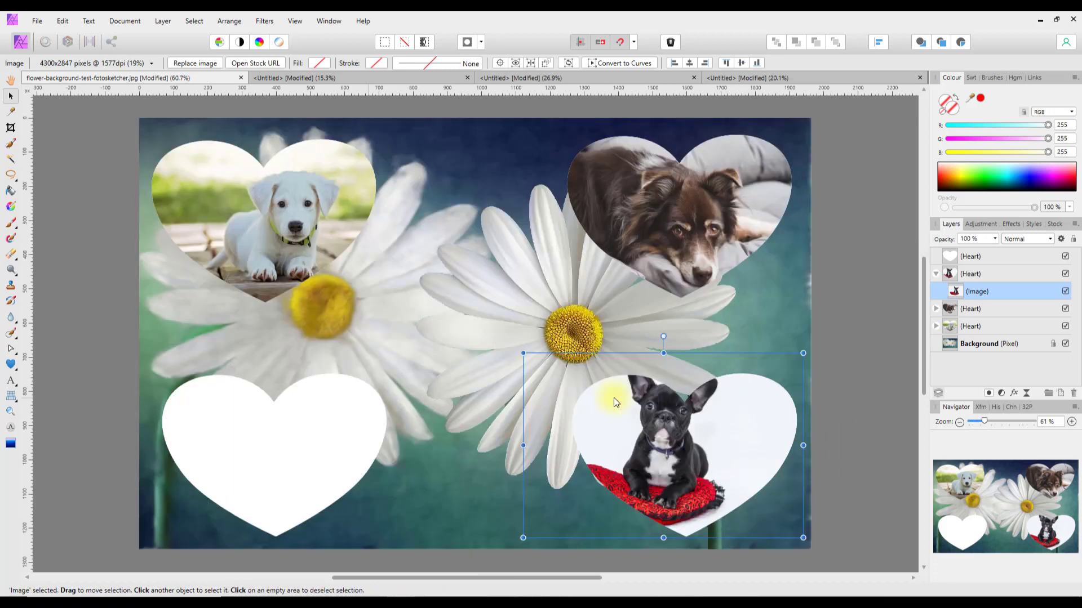
{"action": "left_click_drag", "start_coordinate": [664, 441], "coordinate": [685, 460]}
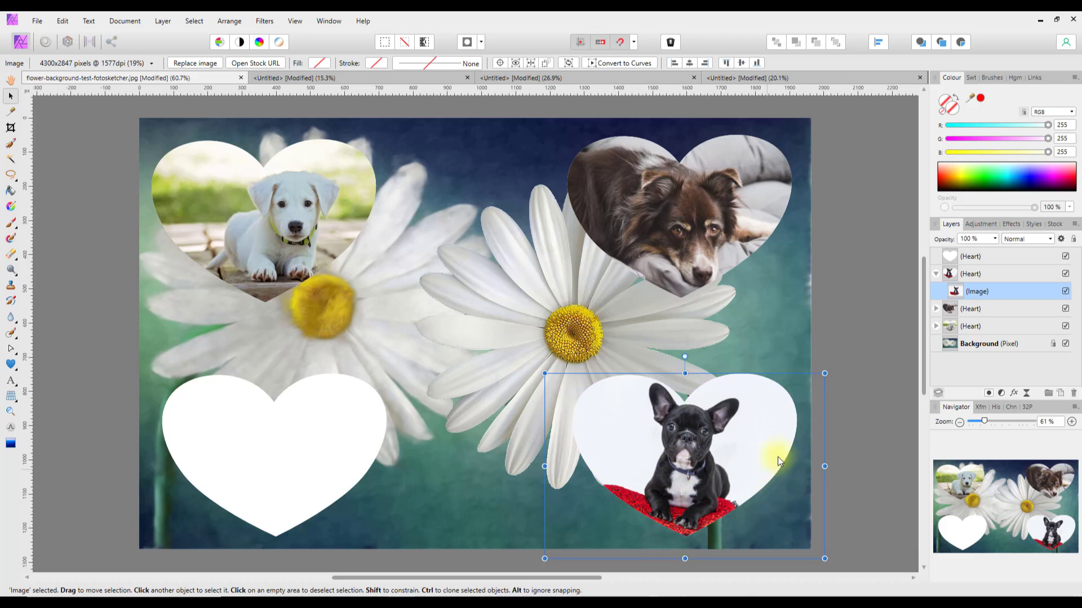
{"action": "left_click", "coordinate": [880, 380]}
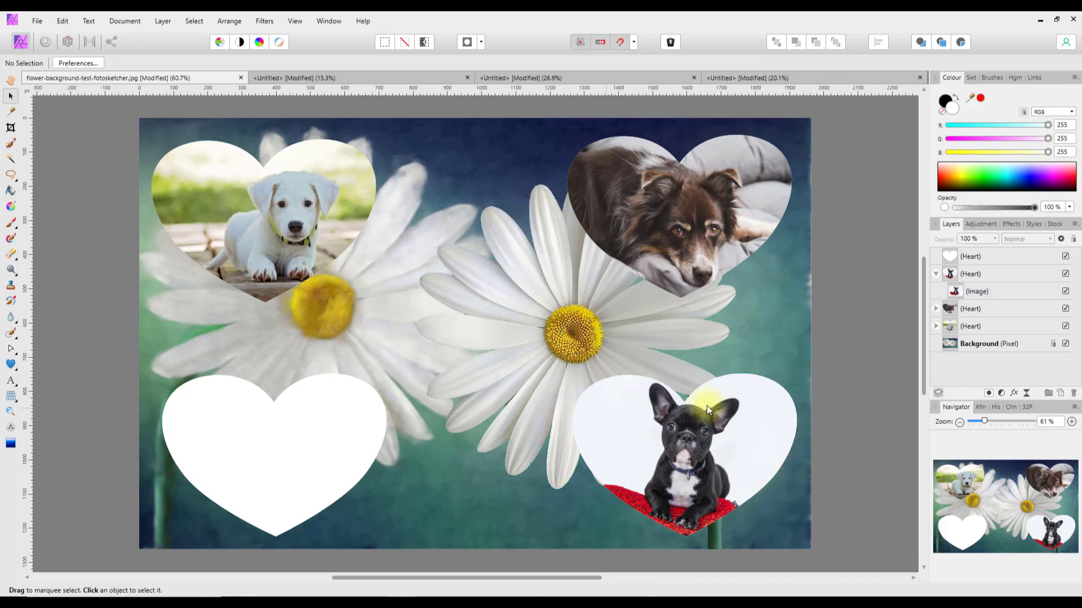
{"action": "left_click", "coordinate": [934, 274]}
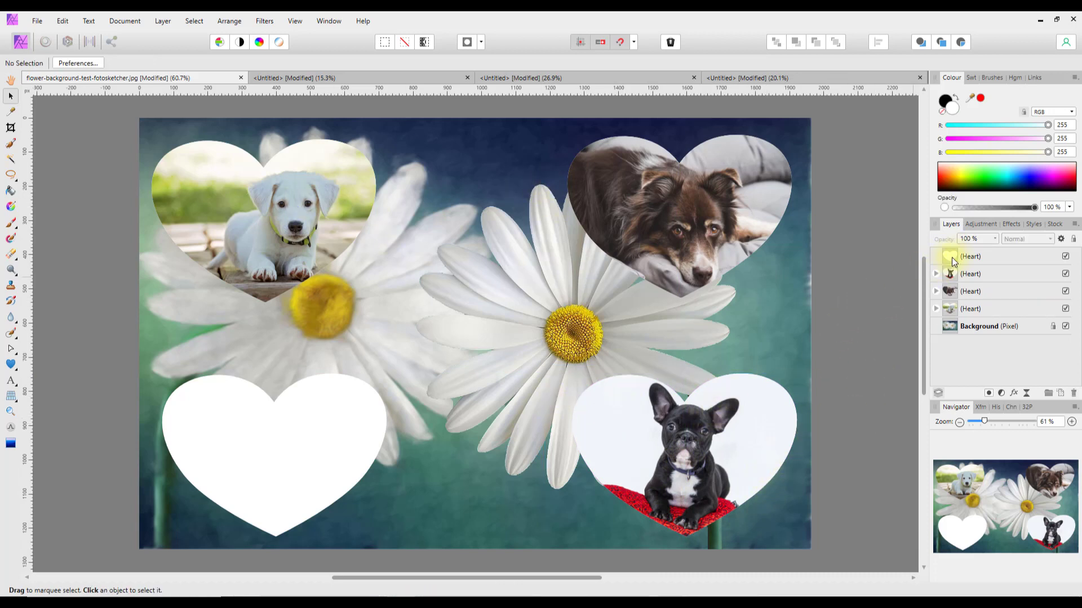
Step: Target the lower-left heart's layer and place the Pixabay stock photo of the reddish-brown dog on a dark background over that heart
{"action": "left_click", "coordinate": [955, 256]}
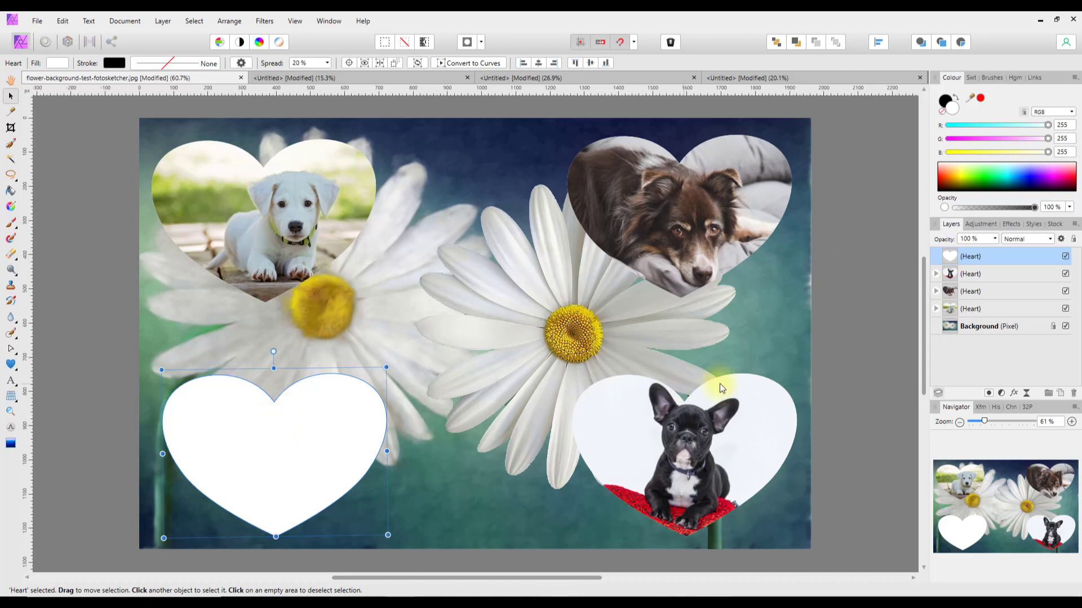
{"action": "left_click", "coordinate": [1055, 226]}
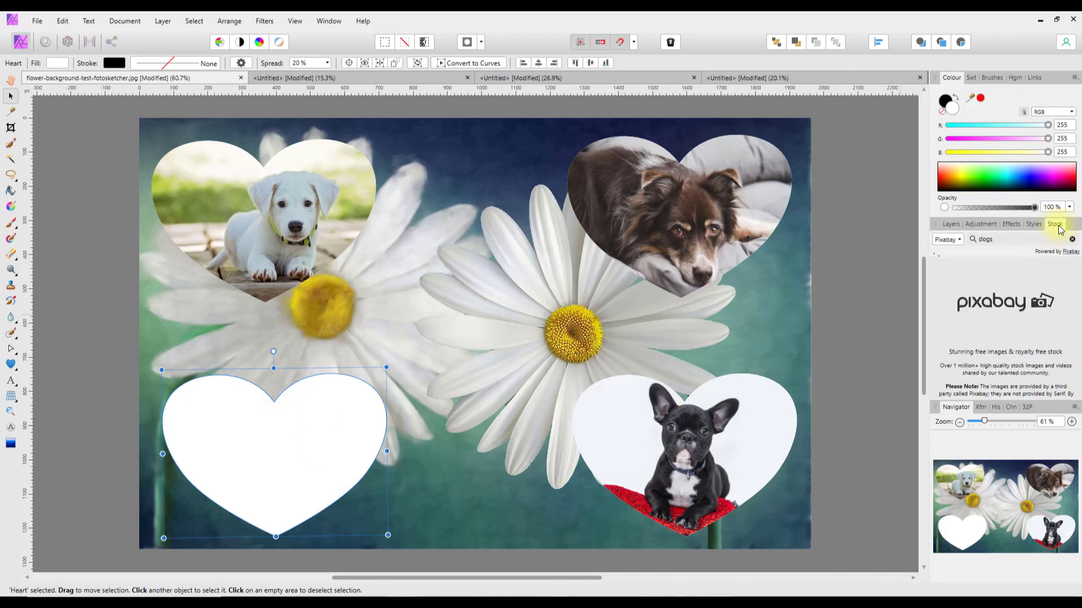
{"action": "left_click_drag", "start_coordinate": [1077, 277], "coordinate": [1077, 292]}
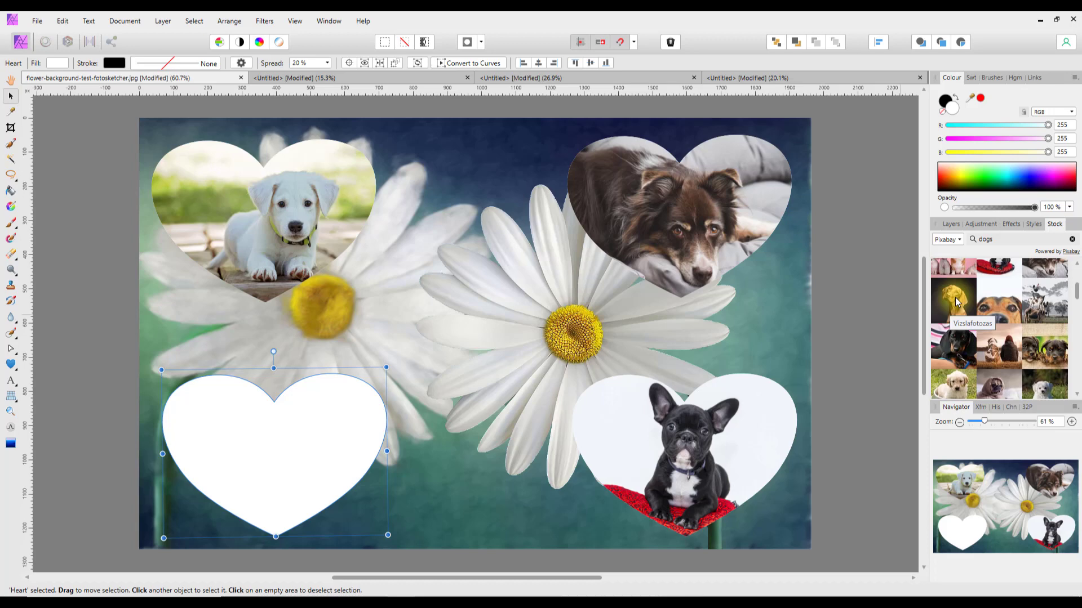
{"action": "left_click_drag", "start_coordinate": [956, 302], "coordinate": [344, 416]}
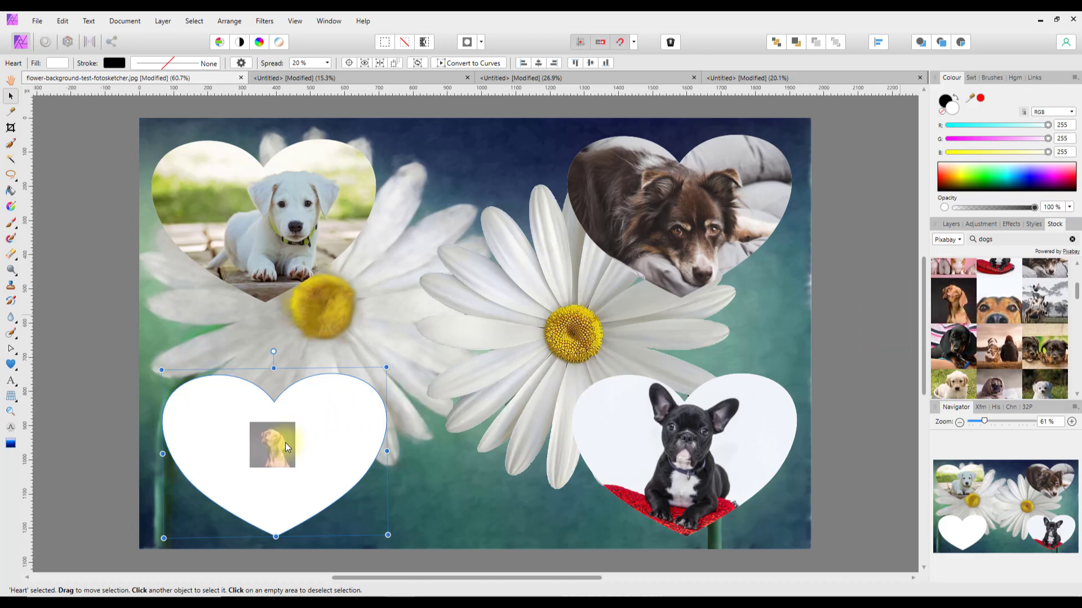
{"action": "left_click_drag", "start_coordinate": [285, 445], "coordinate": [285, 445]}
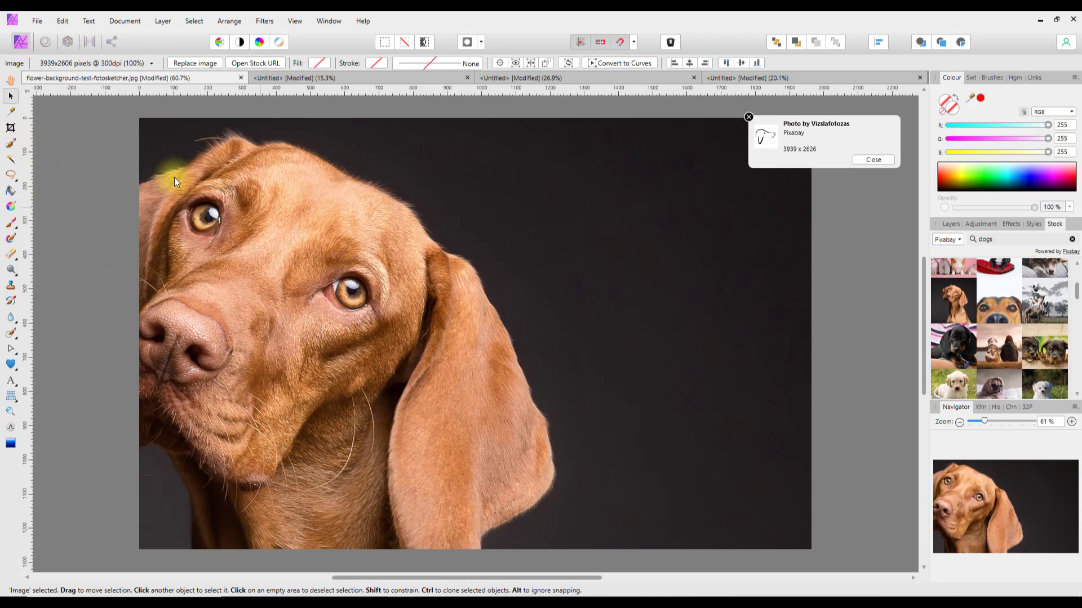
Step: Shrink the reddish-brown dog photo to about 24% and position it over the lower-left heart
{"action": "scroll", "coordinate": [441, 276], "scroll_direction": "down", "scroll_amount": 6}
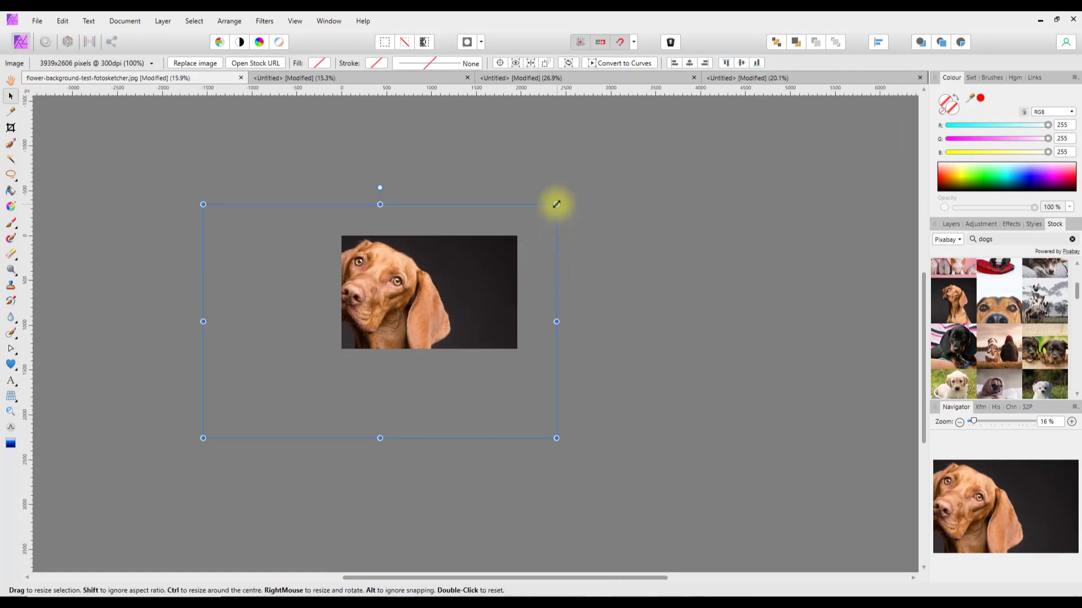
{"action": "left_click_drag", "start_coordinate": [556, 204], "coordinate": [403, 276]}
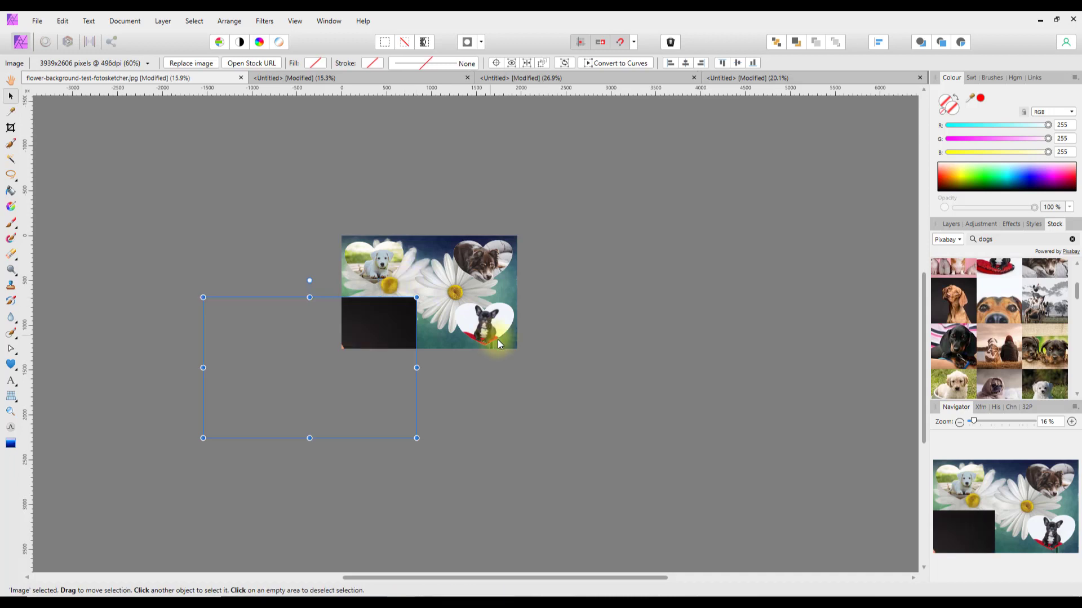
{"action": "left_click_drag", "start_coordinate": [299, 405], "coordinate": [375, 380]}
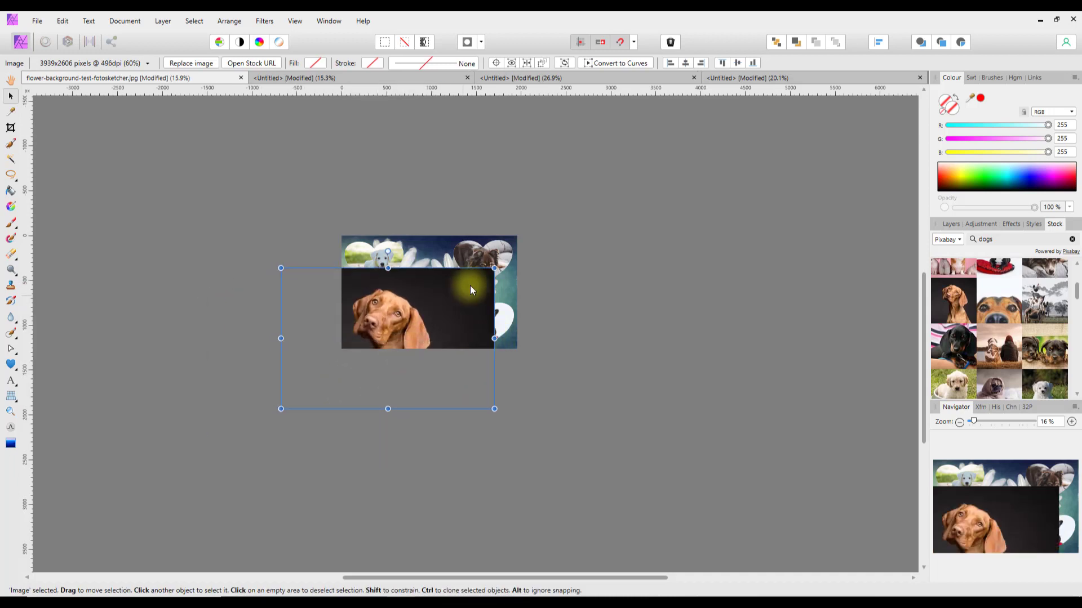
{"action": "left_click_drag", "start_coordinate": [490, 271], "coordinate": [414, 324]}
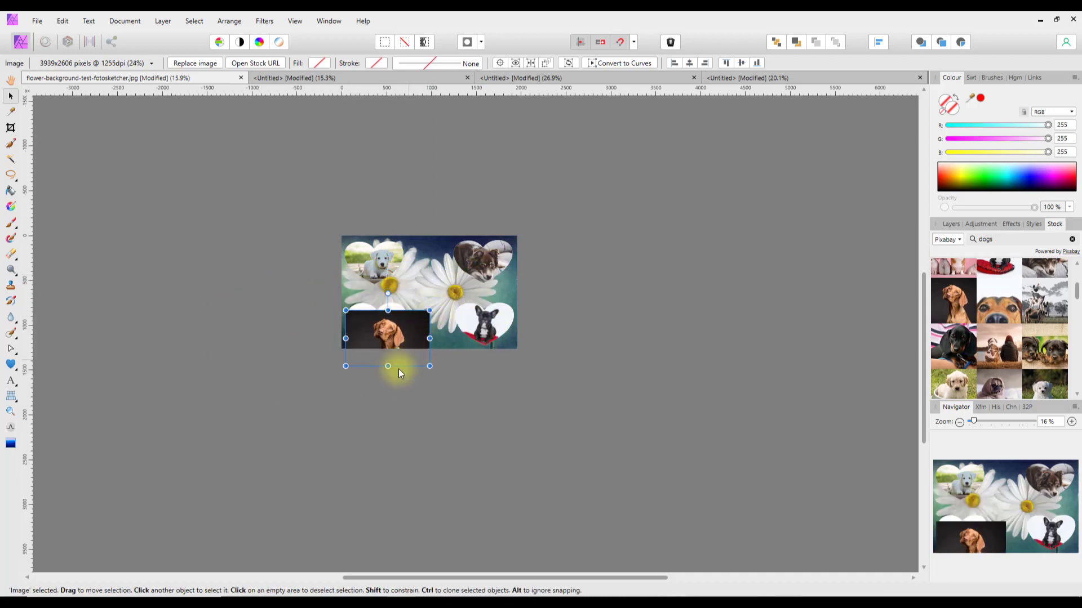
Step: Move the reddish-brown dog's image layer inside the lower-left heart's layer and collapse that heart's layer
{"action": "left_click", "coordinate": [950, 225]}
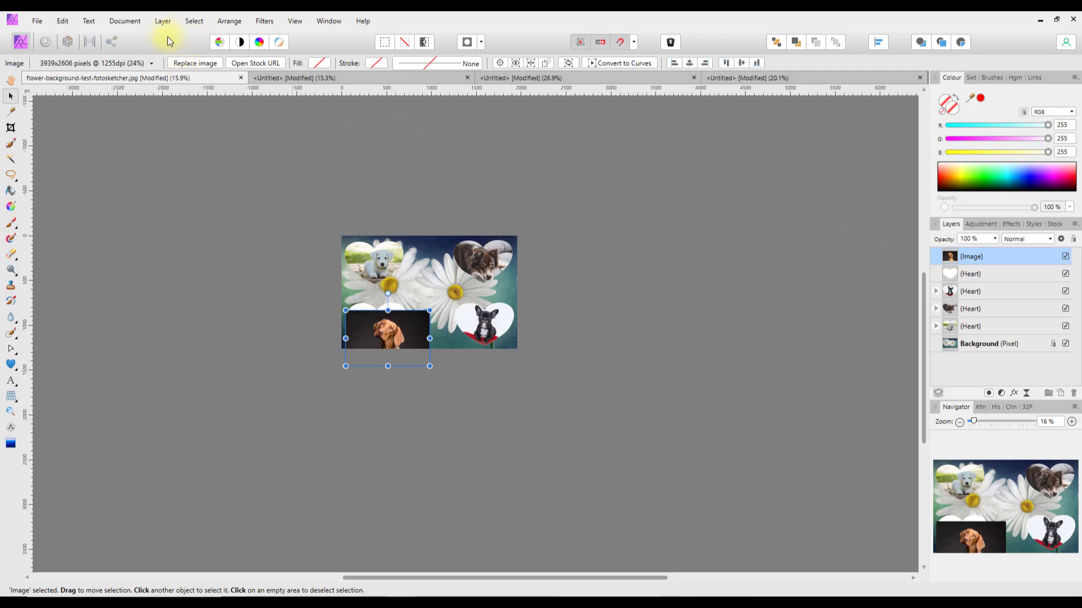
{"action": "left_click", "coordinate": [229, 22]}
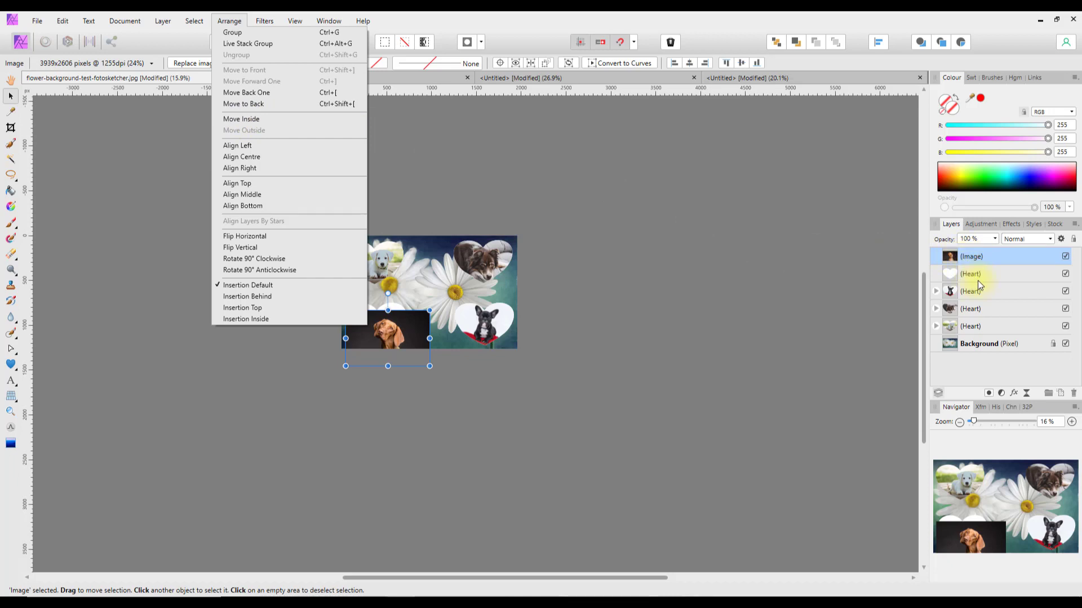
{"action": "left_click", "coordinate": [241, 120]}
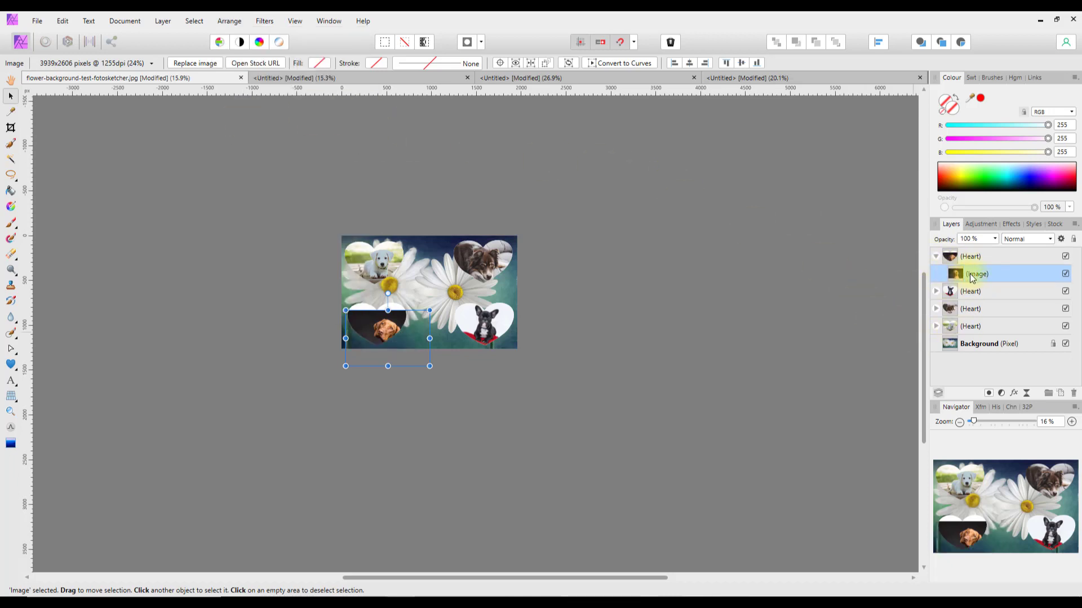
{"action": "left_click", "coordinate": [935, 258]}
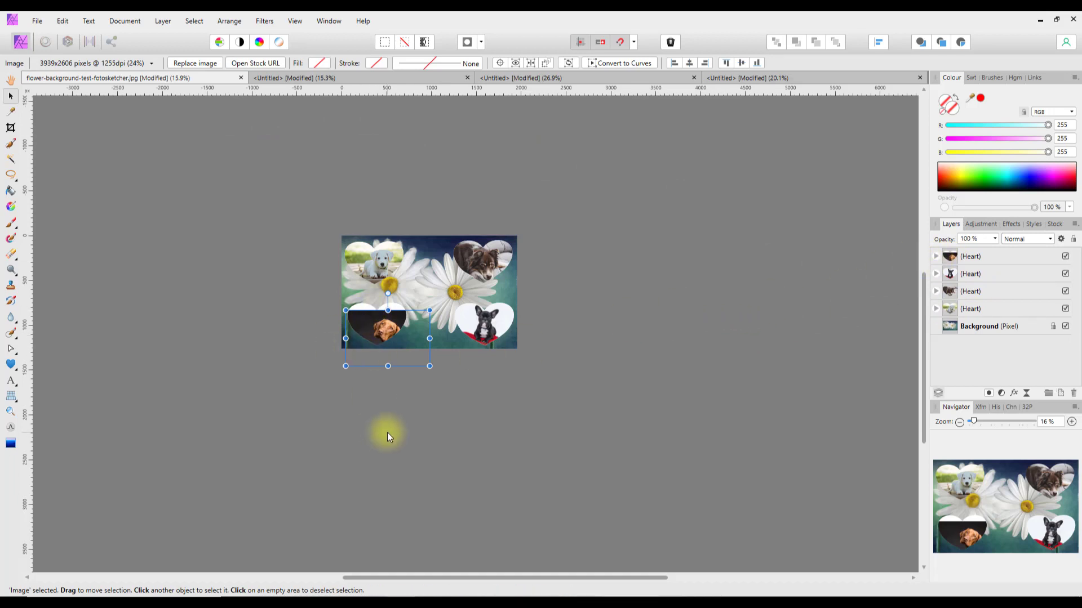
Step: Reposition the reddish-brown dog photo so it fills the lower-left heart with the dog centred, and deselect it
{"action": "key", "text": "ctrl+0"}
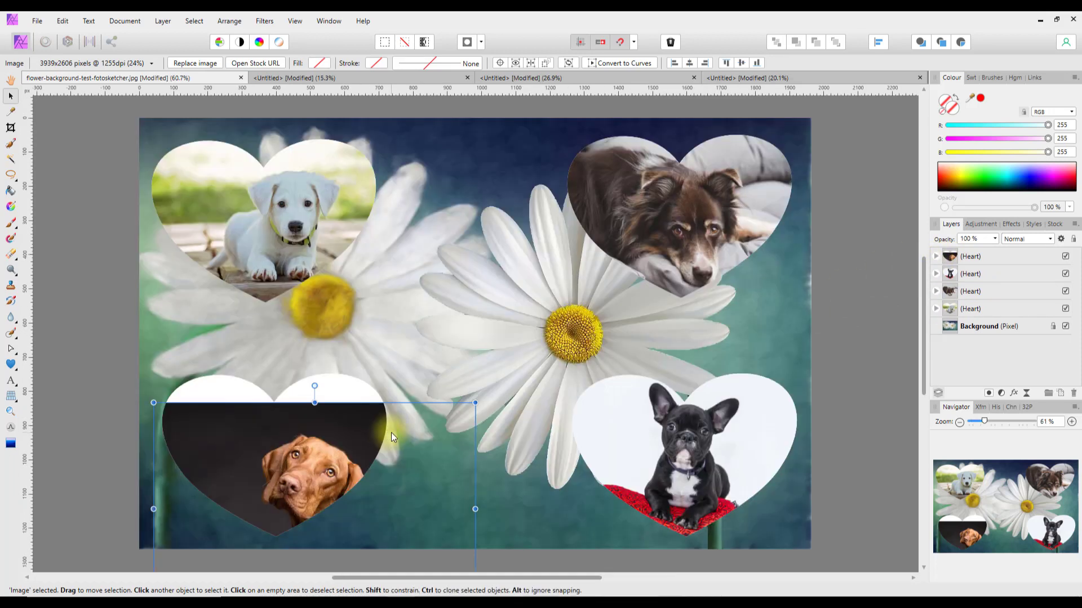
{"action": "left_click_drag", "start_coordinate": [351, 529], "coordinate": [309, 494]}
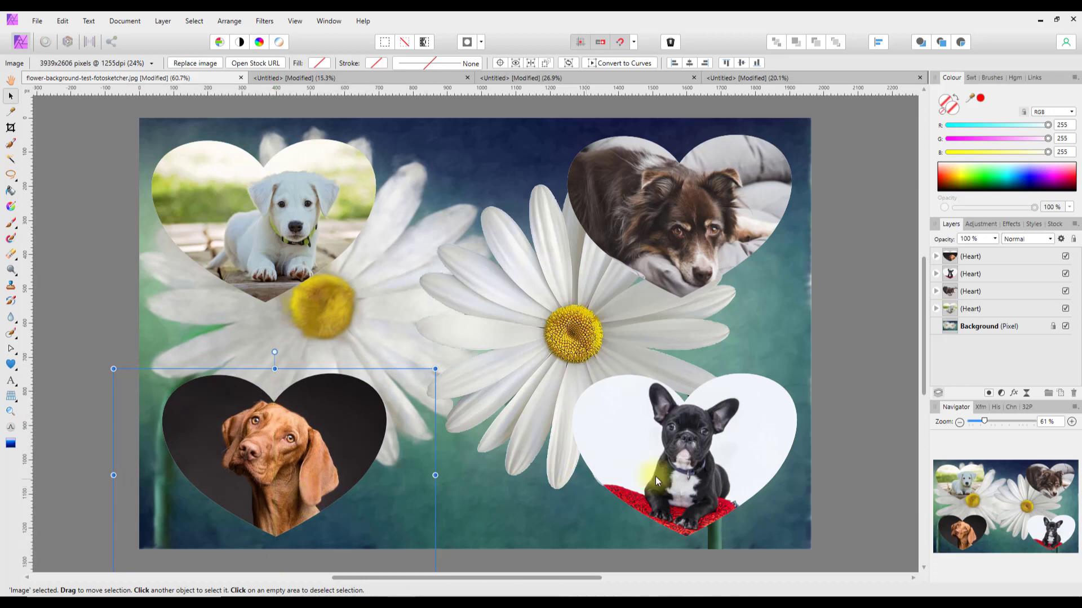
{"action": "left_click", "coordinate": [874, 424]}
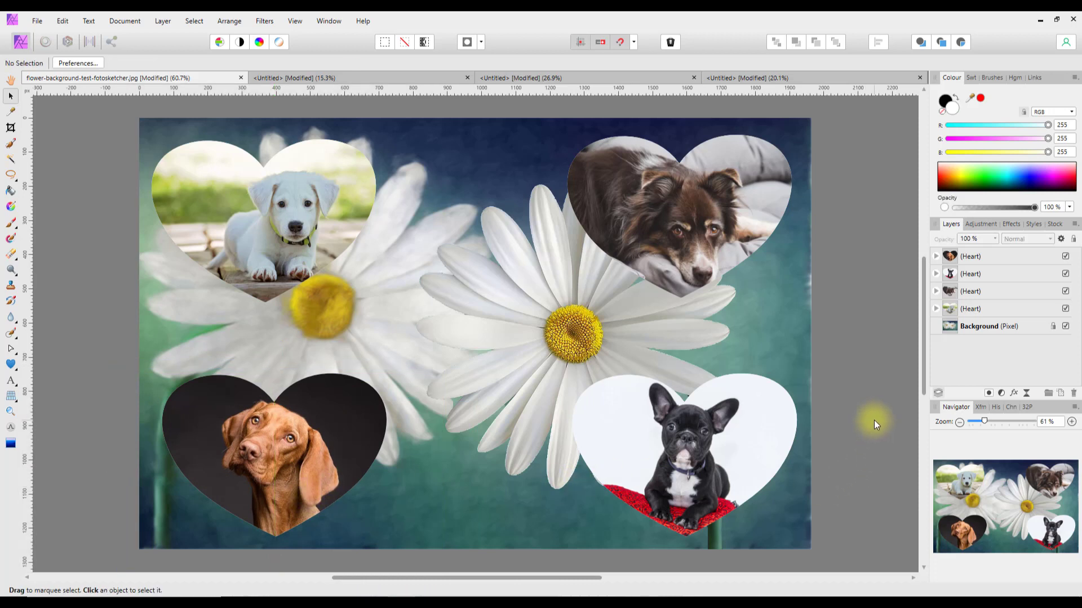